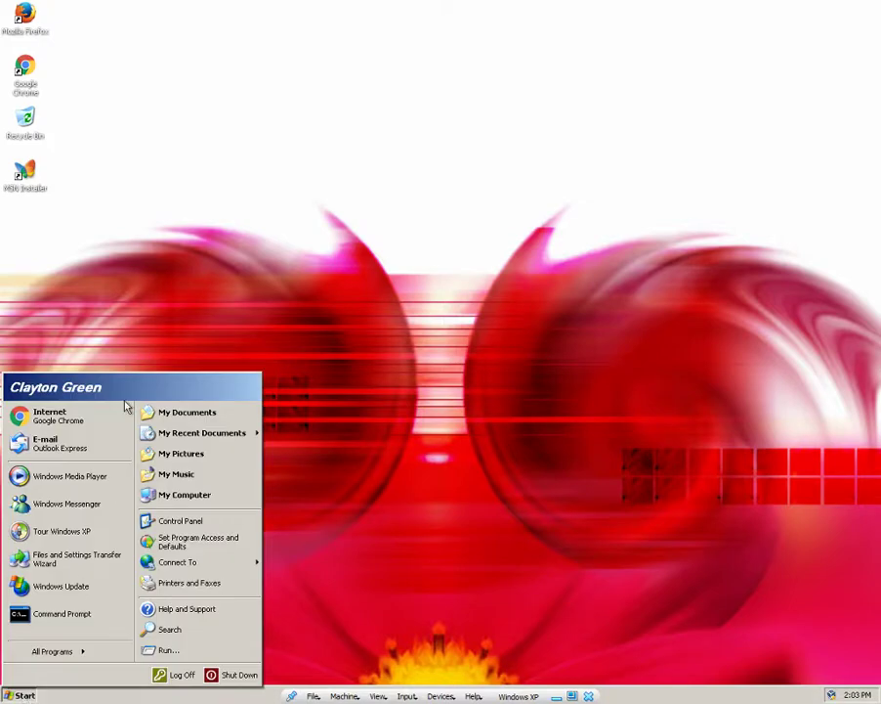
Open User Accounts from the Control Panel and select the computer administrator account
left_click(181, 521)
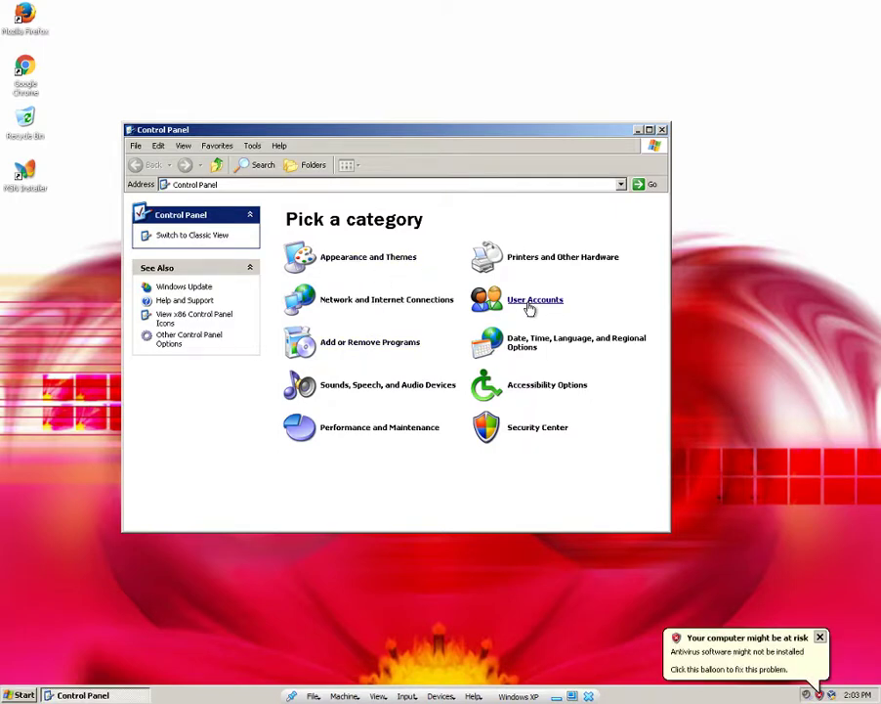
left_click(529, 303)
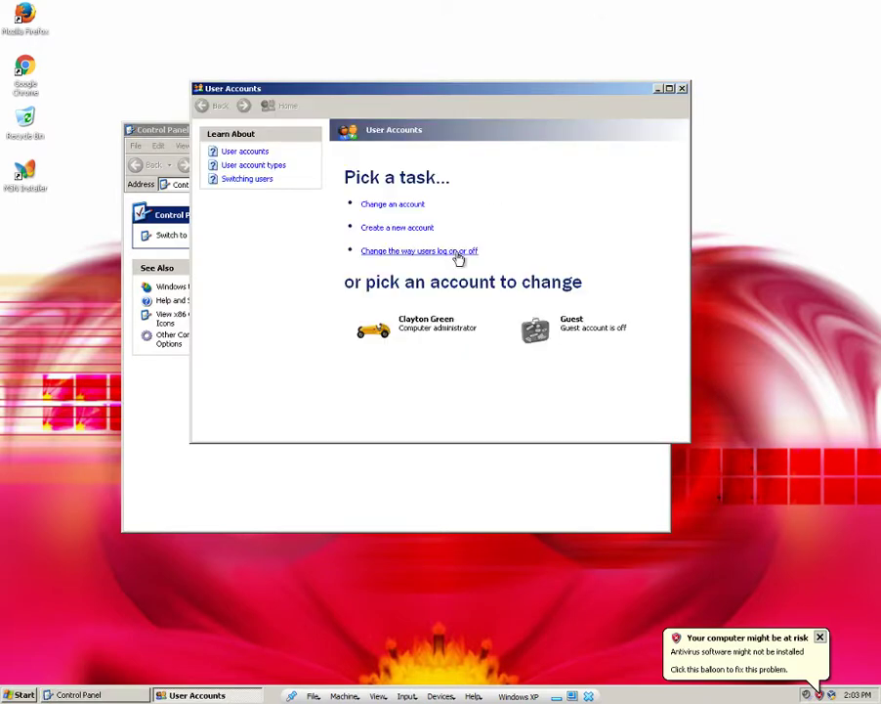
left_click(431, 328)
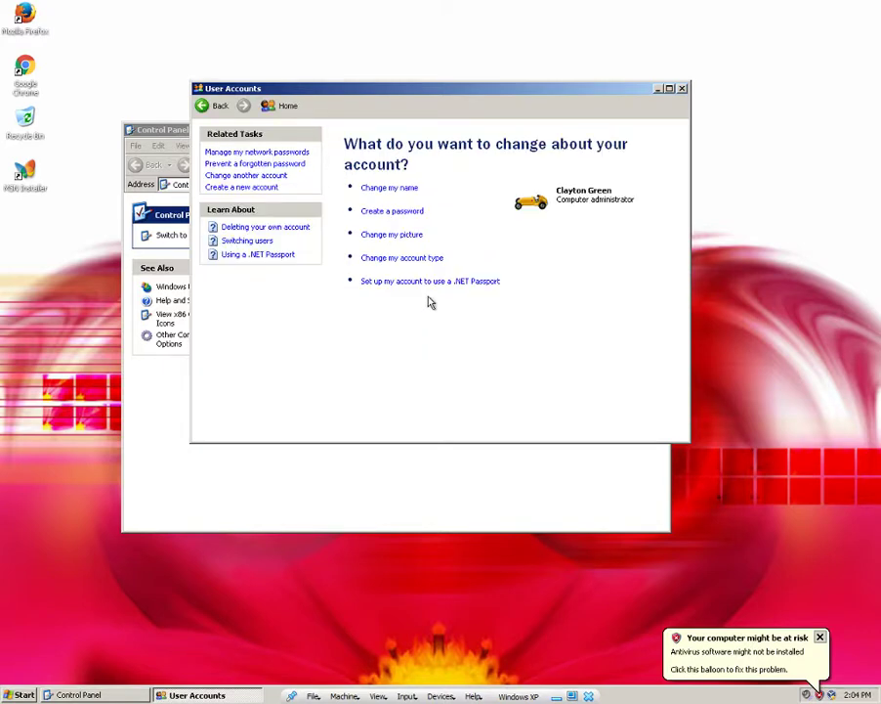
Create a password for the account, keep its files non-private, and close User Accounts
left_click(412, 212)
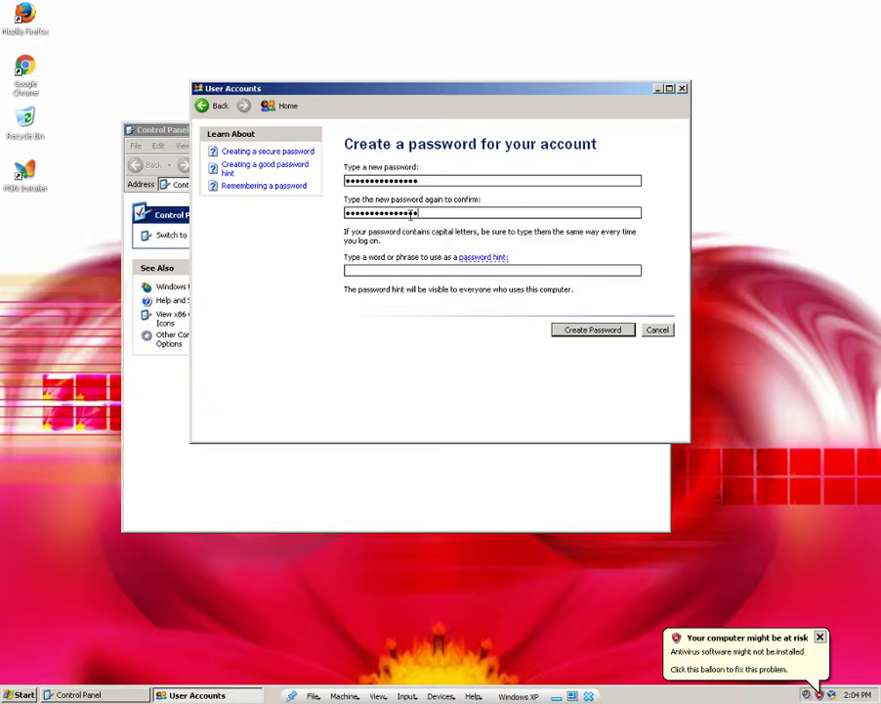
key("Return")
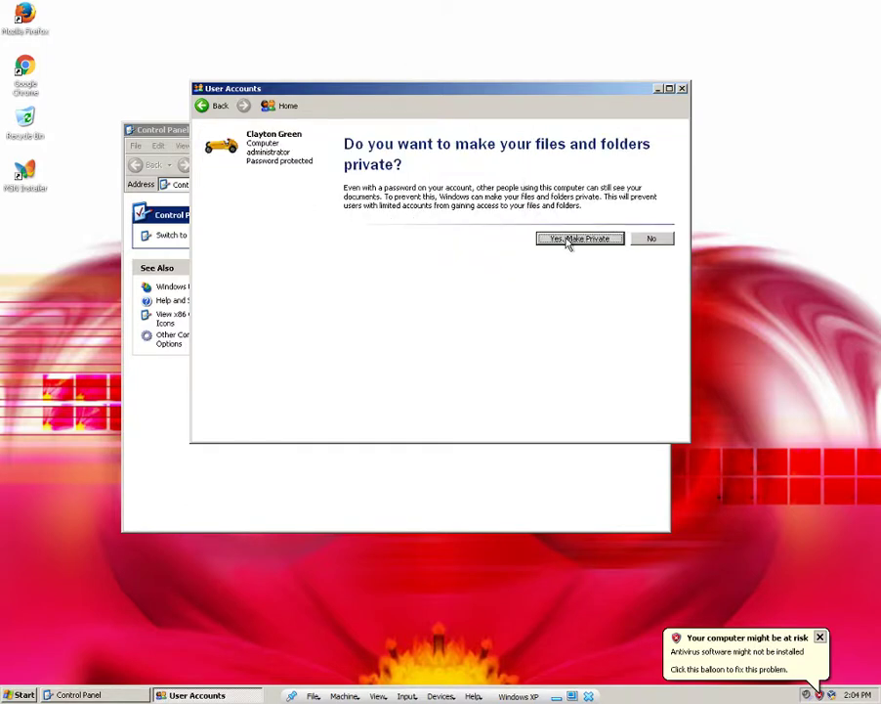
left_click(645, 238)
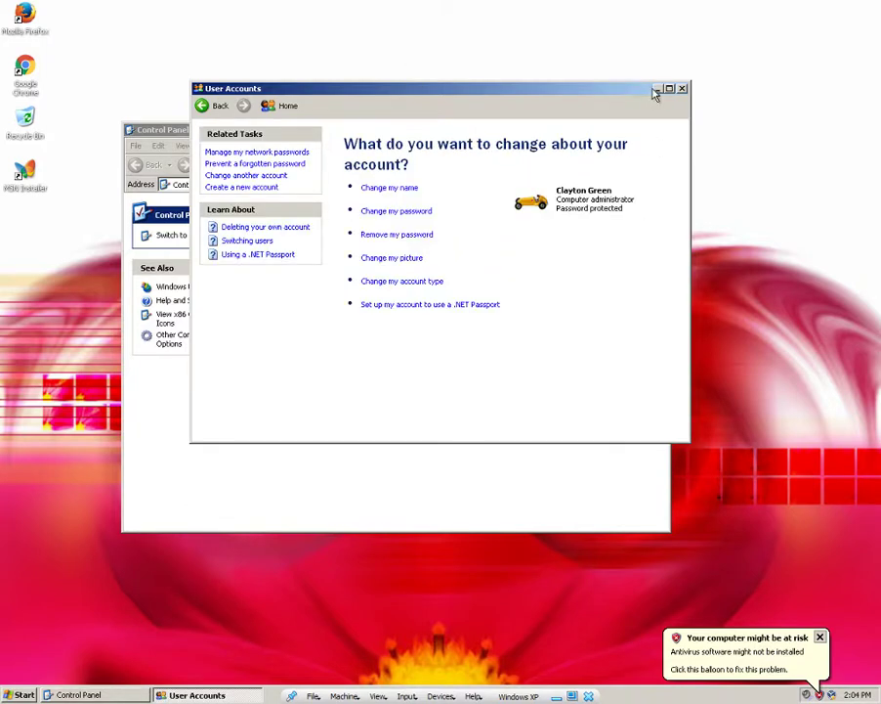
left_click(682, 88)
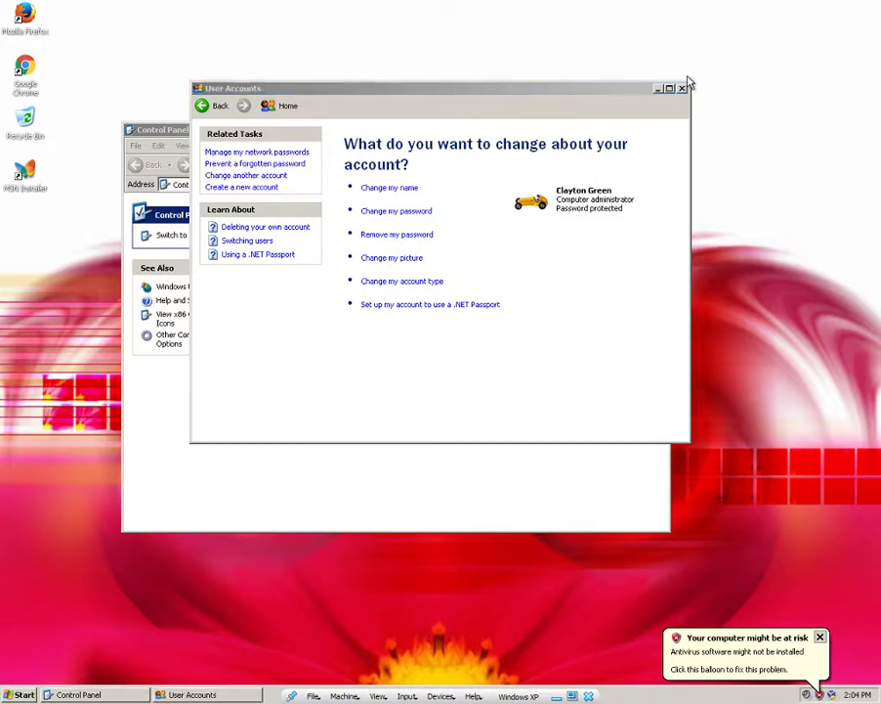
left_click(682, 89)
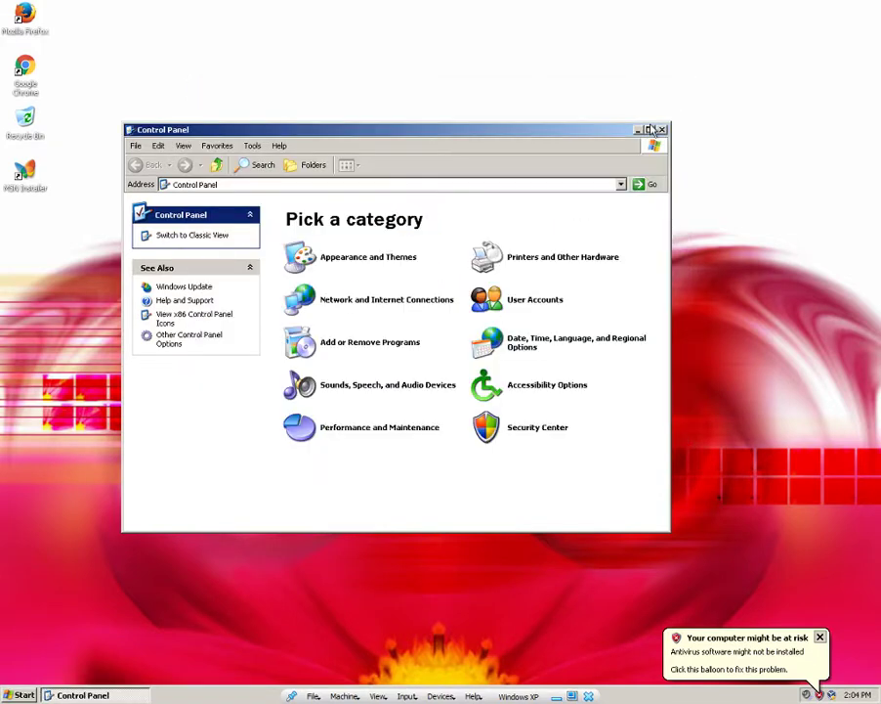
Close the Control Panel and log off the account from the Start menu
left_click(661, 129)
left_click(19, 695)
left_click(180, 669)
left_click(488, 329)
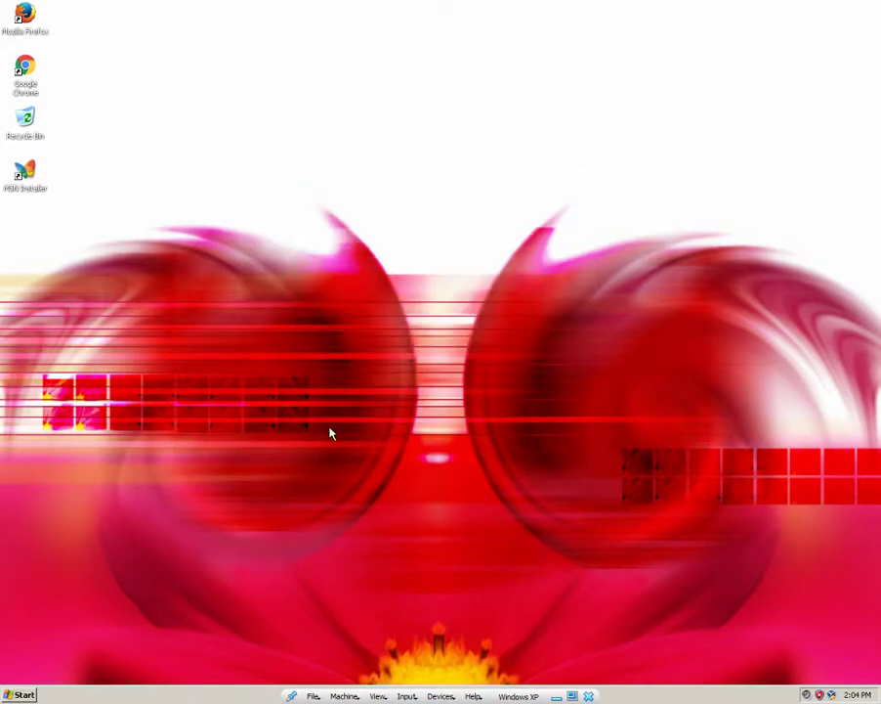
left_click(20, 695)
left_click(177, 674)
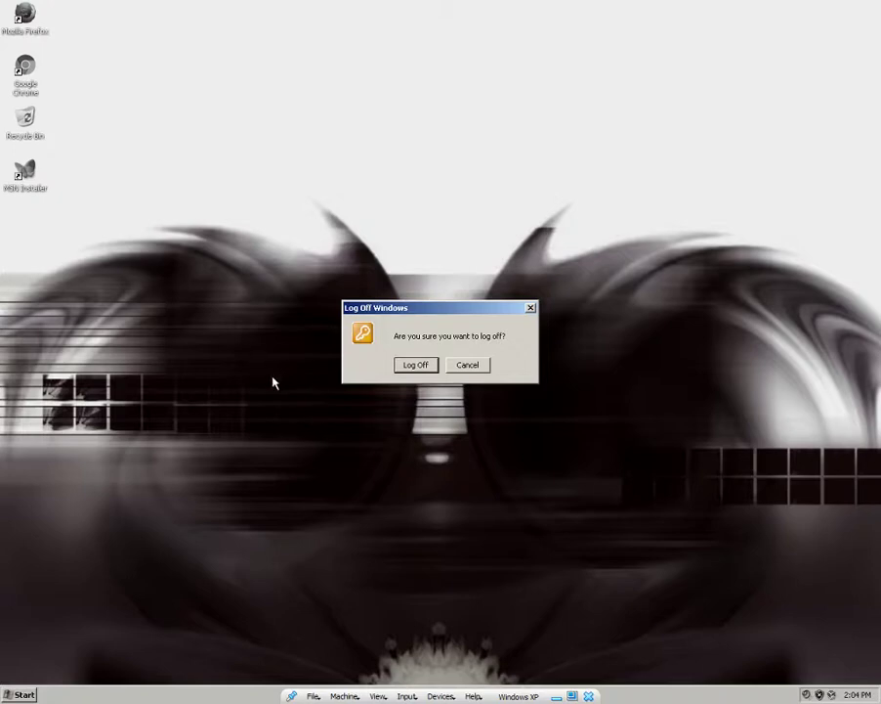
left_click(415, 365)
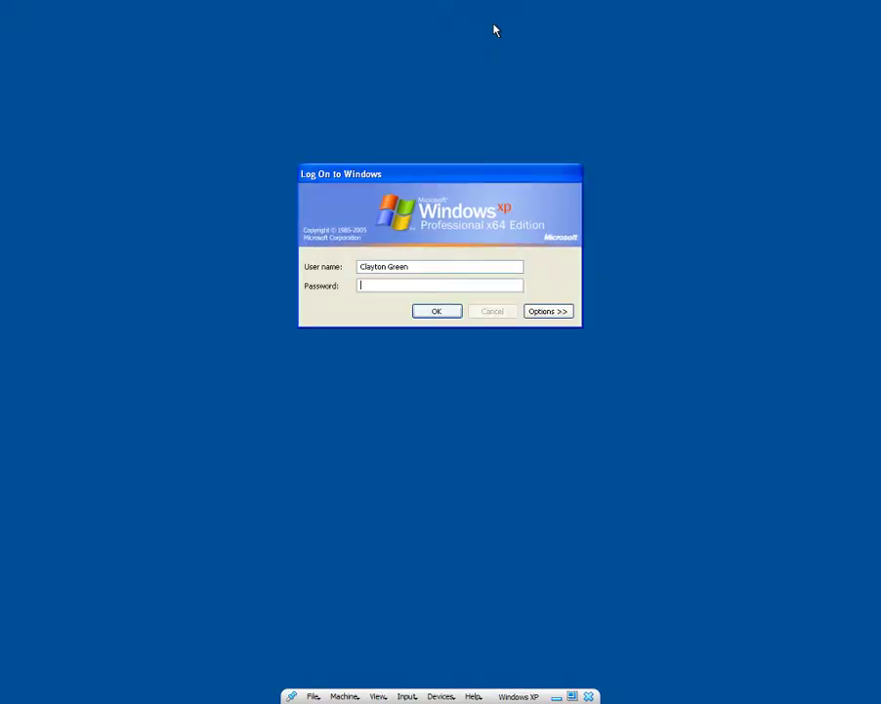
Log back on with the account password, retrying after the logon error
type("****************")
key("Return")
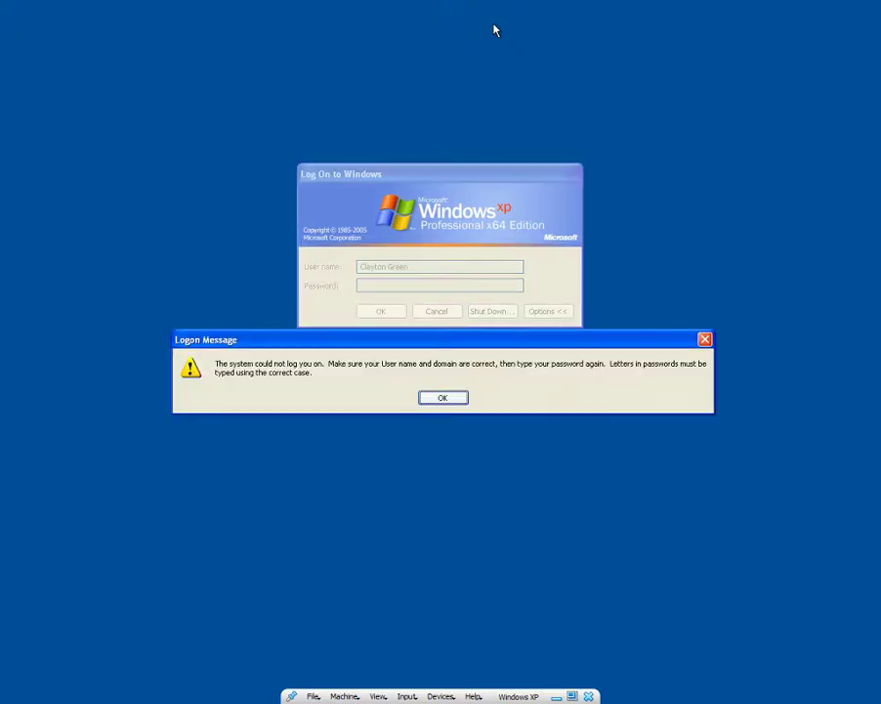
key("Return")
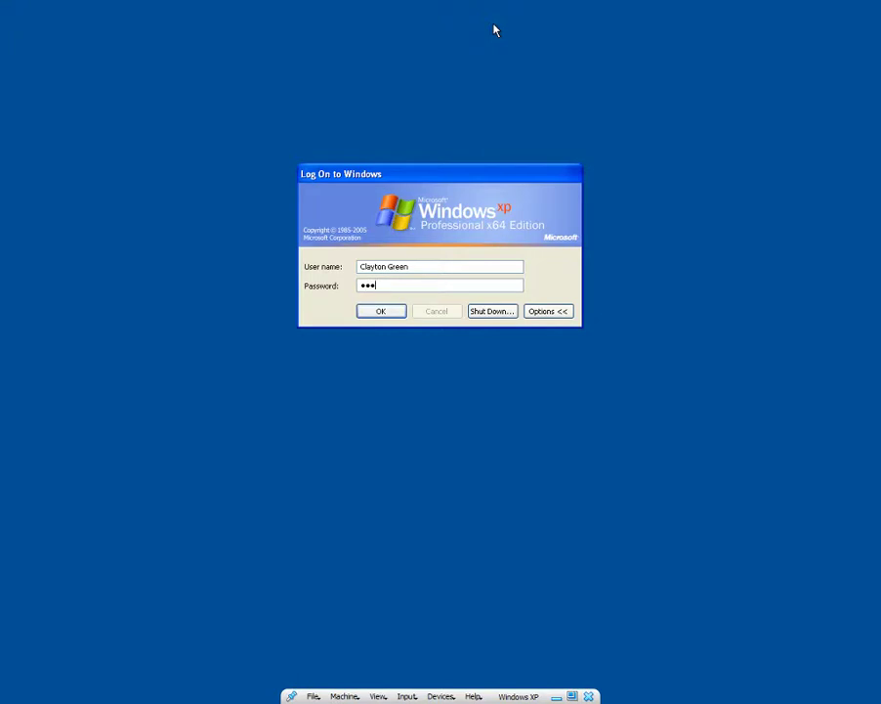
key("Return")
key("Return")
key("Return")
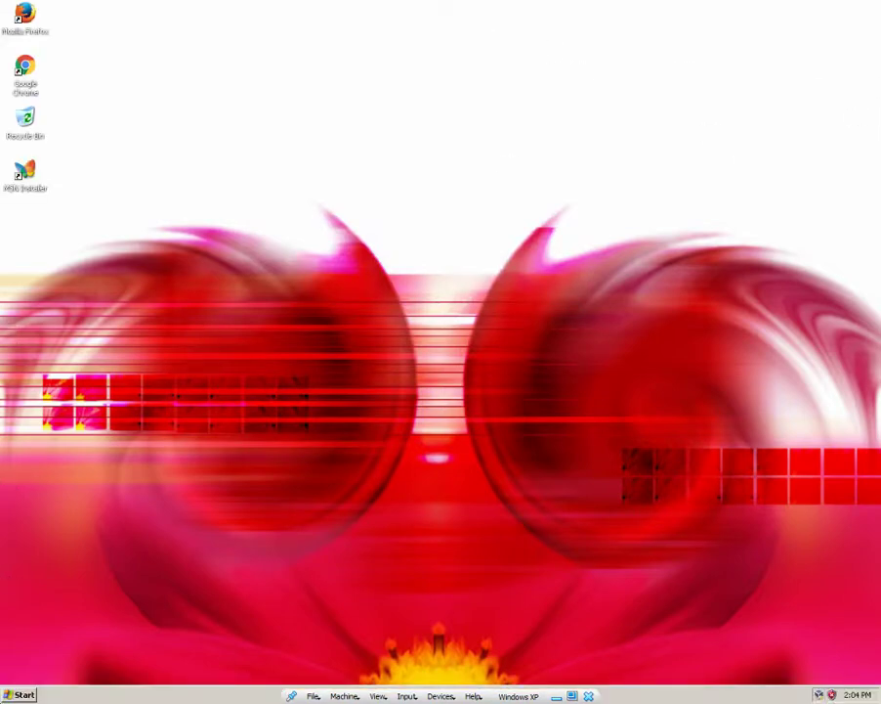
Open System Properties from My Computer in the Start menu, then close it
left_click(29, 694)
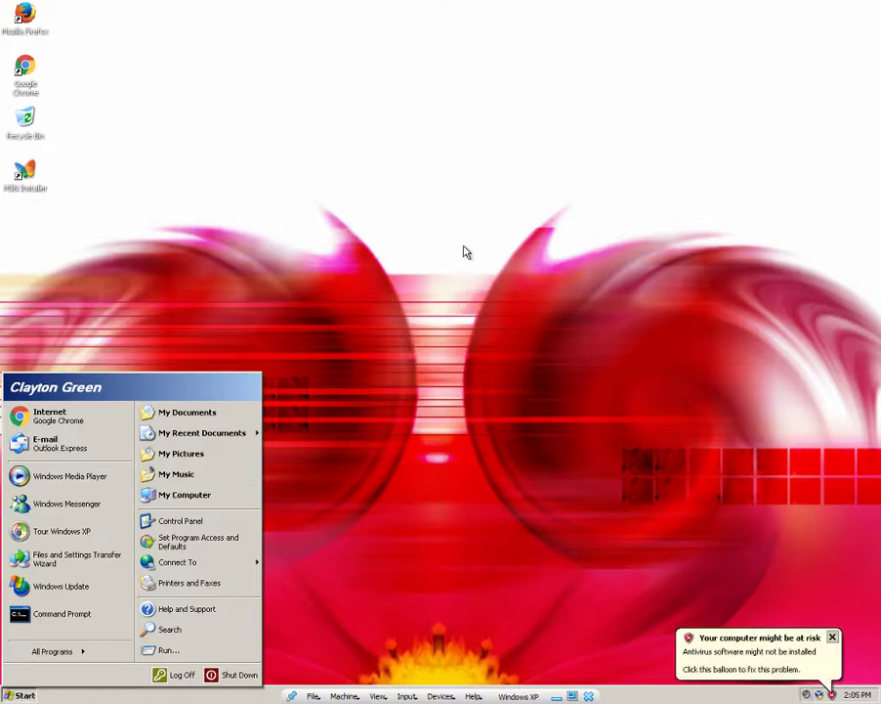
left_click(451, 395)
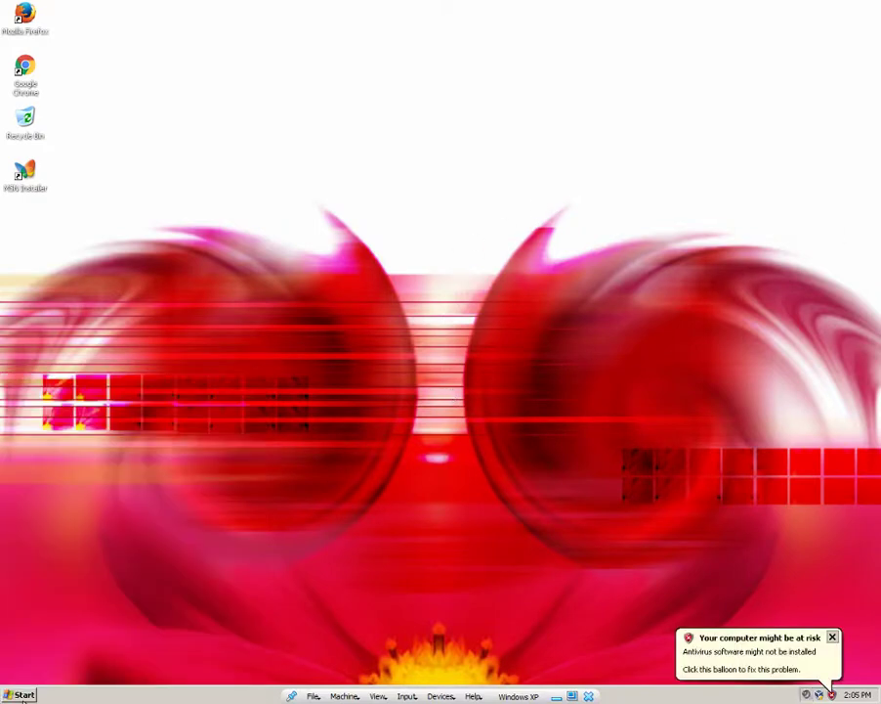
left_click(23, 696)
left_click(452, 216)
left_click(23, 696)
right_click(251, 494)
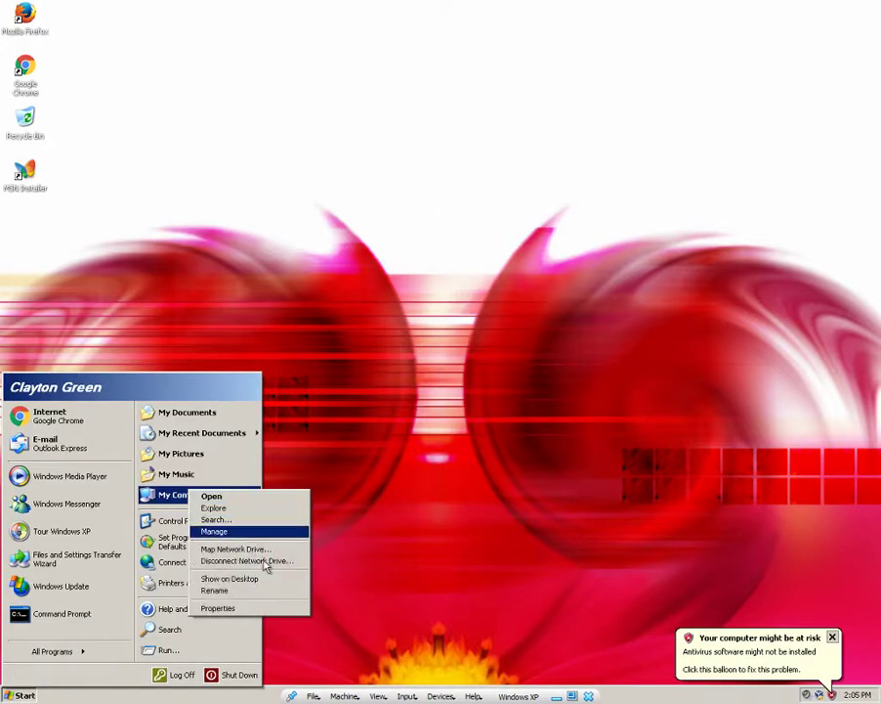
left_click(257, 608)
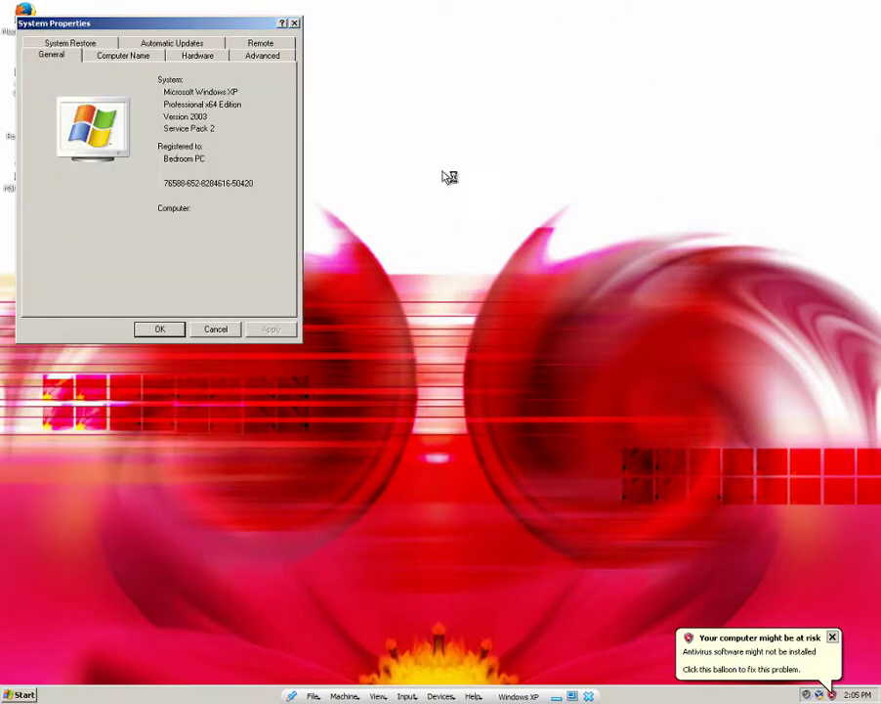
left_click(293, 23)
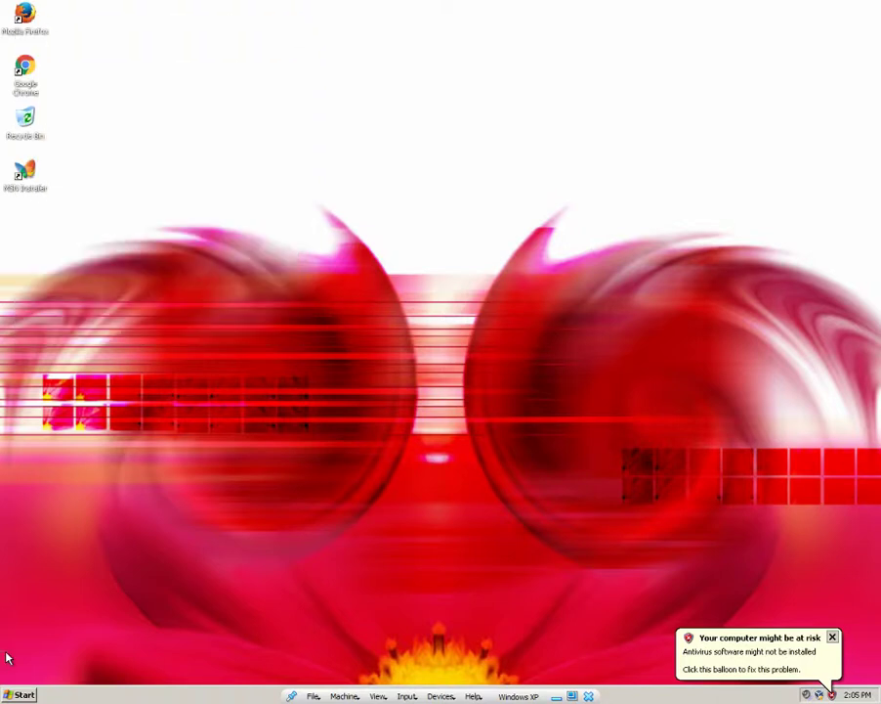
Start Map Network Drive from My Computer, keep drive letter Z:, then cancel
left_click(19, 695)
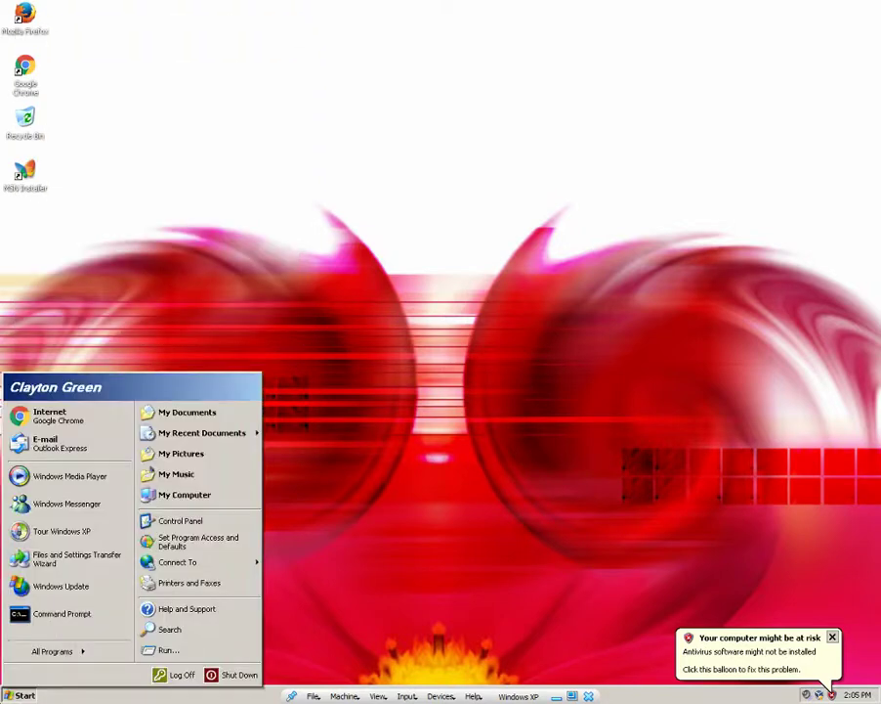
right_click(199, 495)
left_click(239, 554)
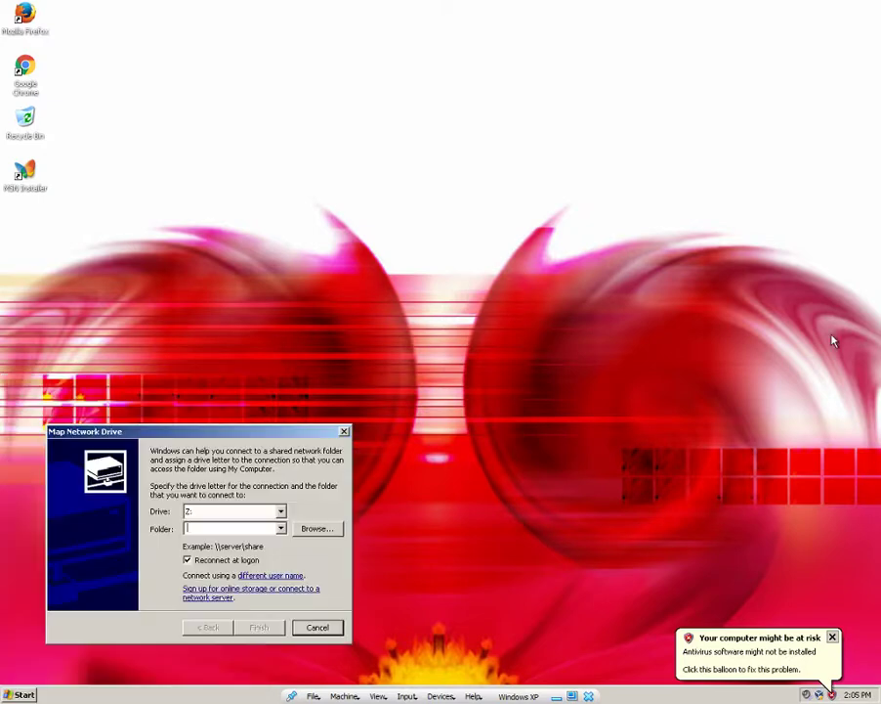
left_click(280, 511)
left_click(280, 511)
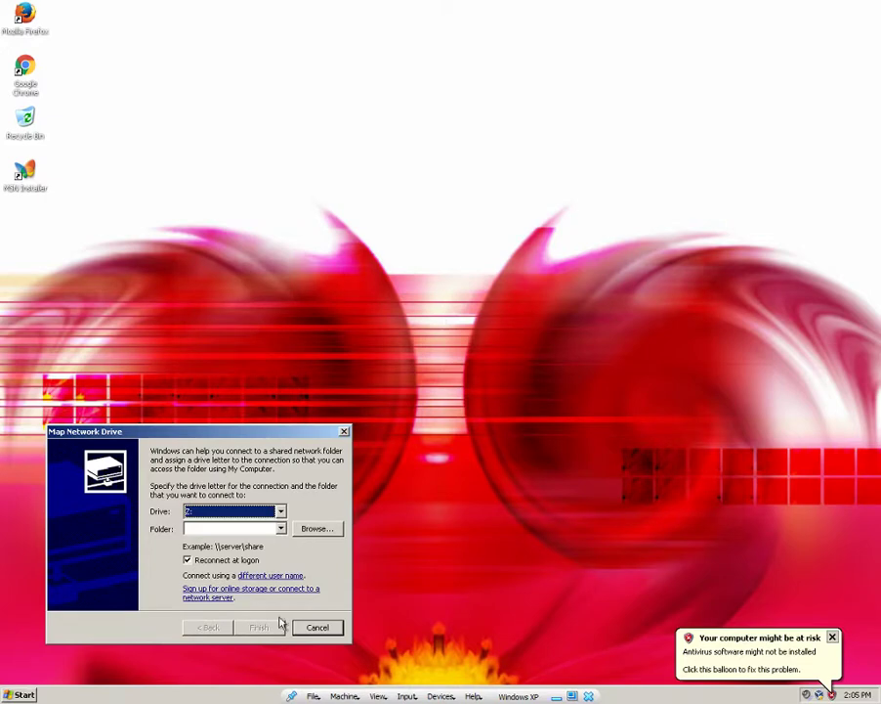
left_click(328, 626)
Reopen Map Network Drive and try connecting using a different user name
left_click(19, 695)
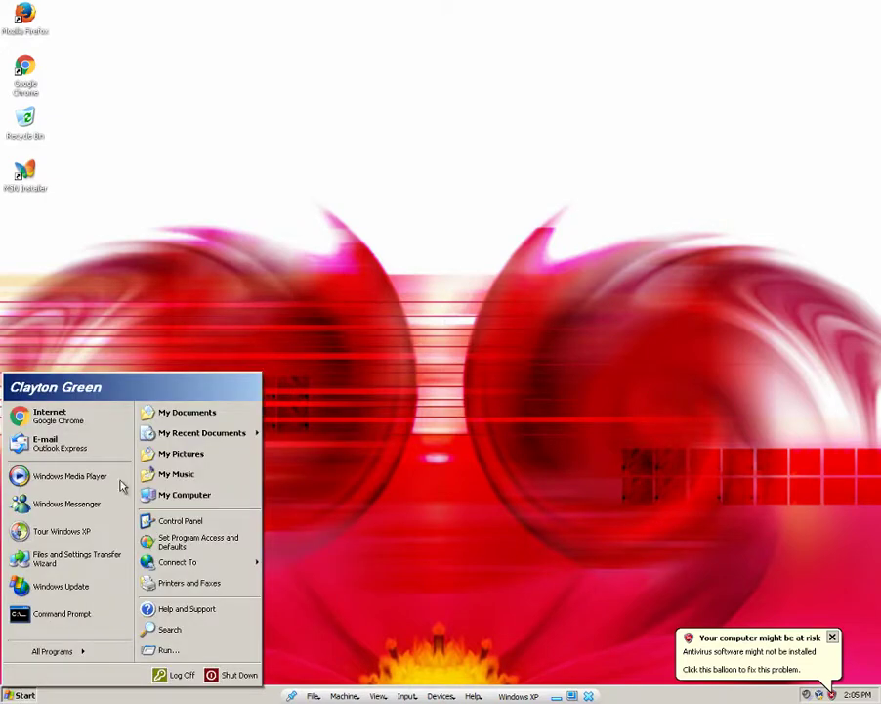
right_click(209, 495)
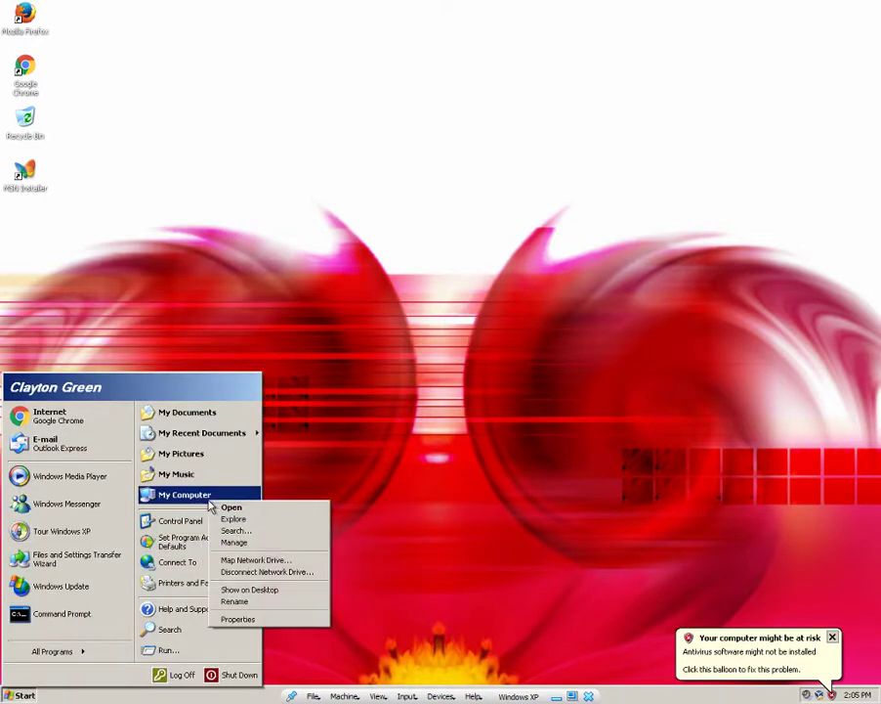
left_click(253, 561)
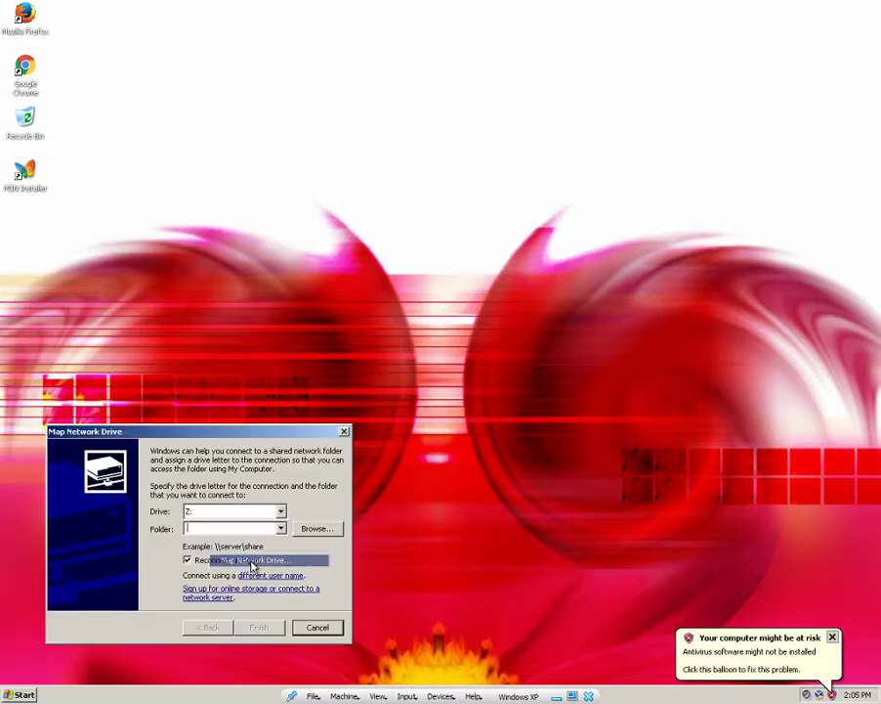
left_click(247, 575)
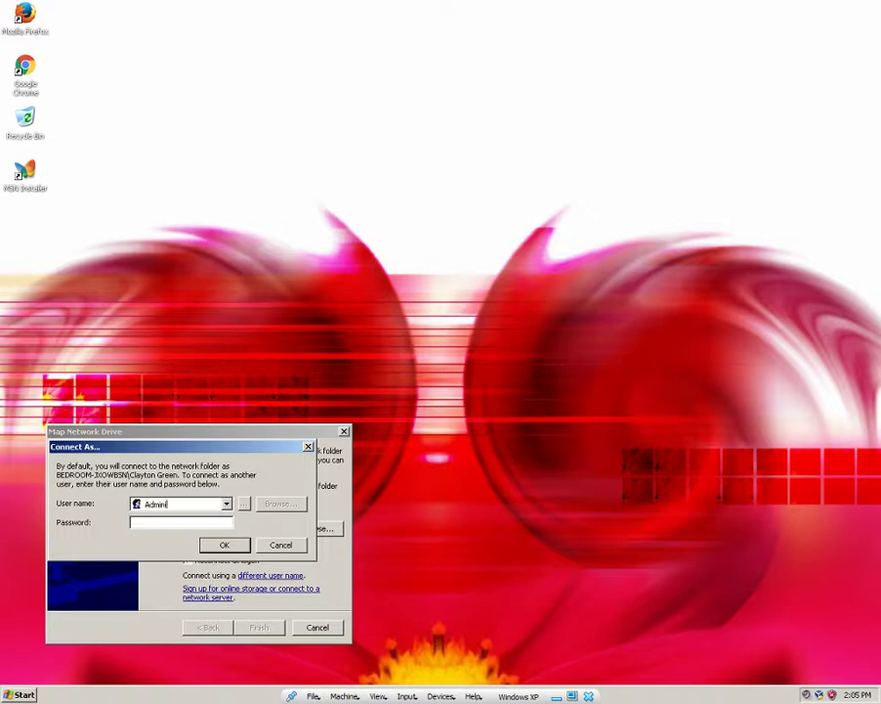
key("Return")
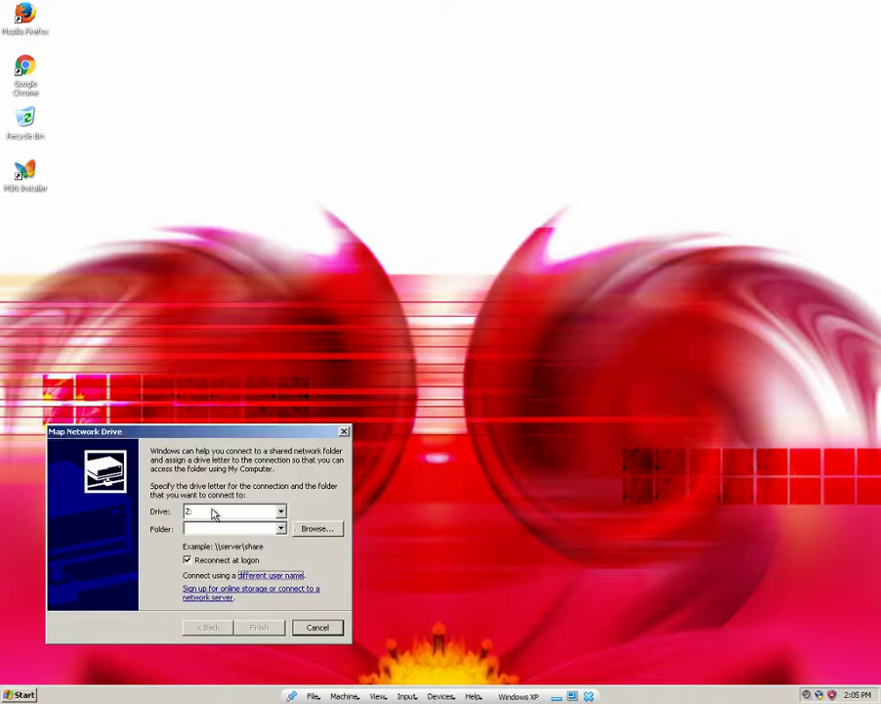
Browse Entire Network for a shared folder, cancel, and choose the network server link
left_click(215, 528)
left_click(317, 530)
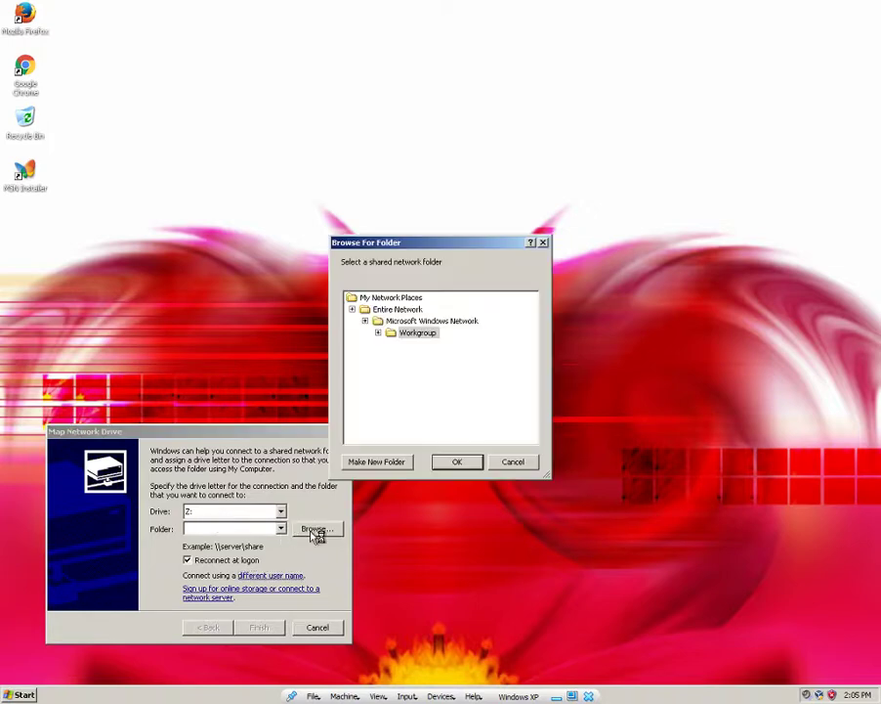
left_click(414, 322)
left_click(397, 309)
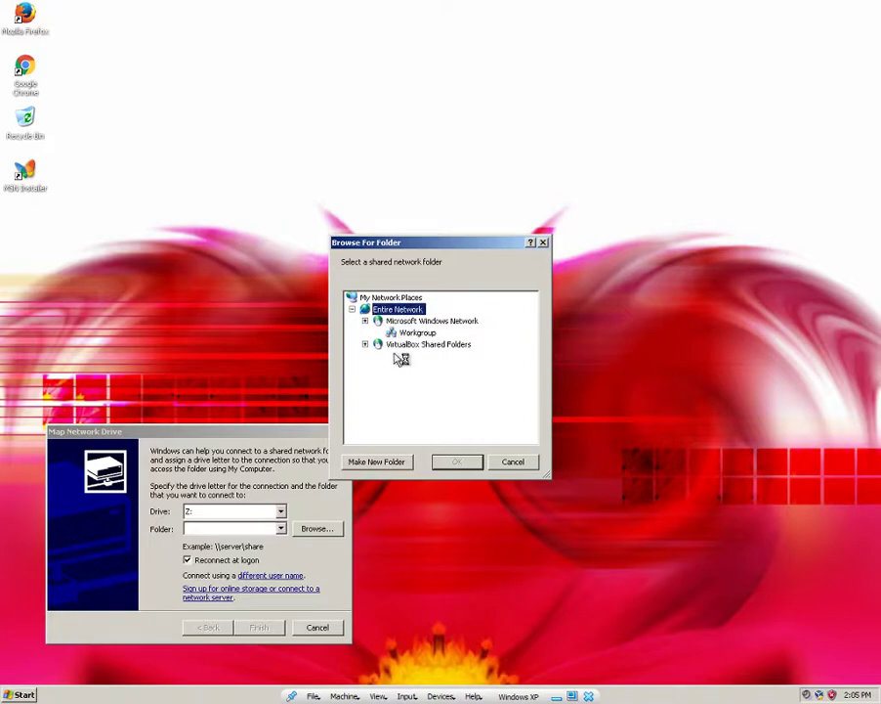
left_click(420, 298)
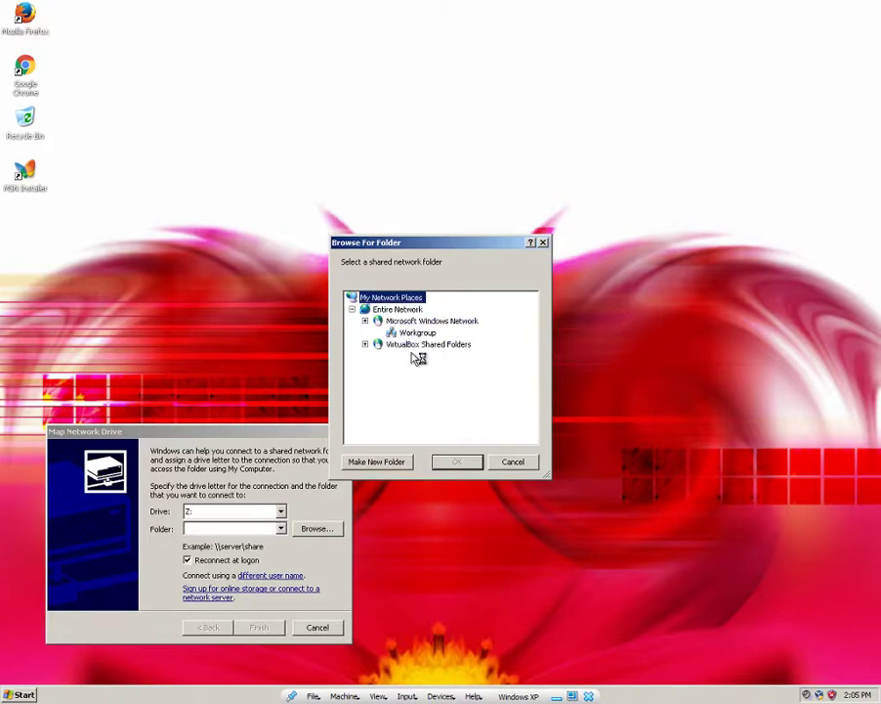
left_click(391, 311)
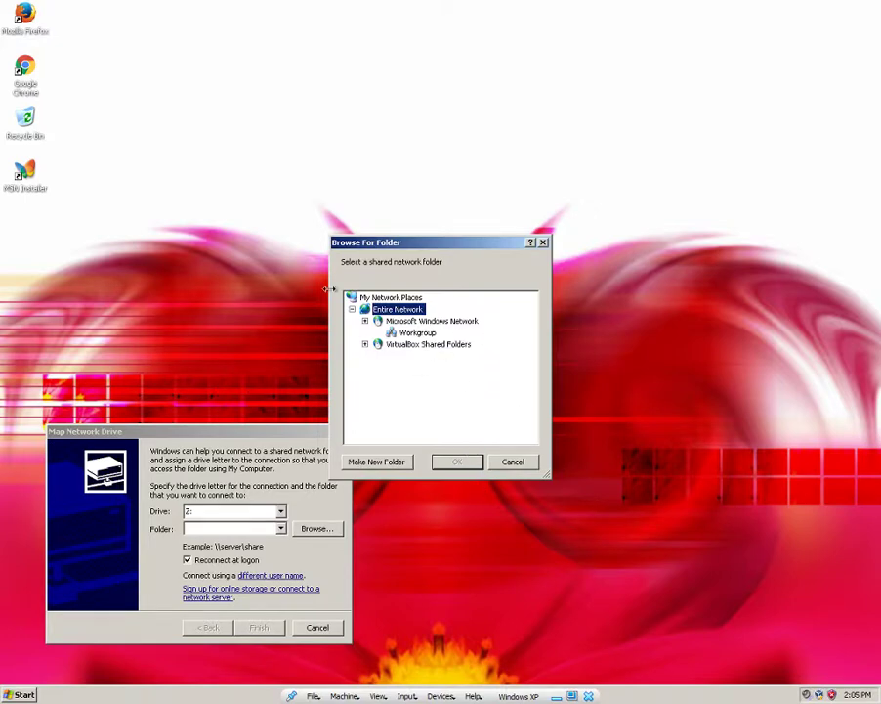
left_click(504, 463)
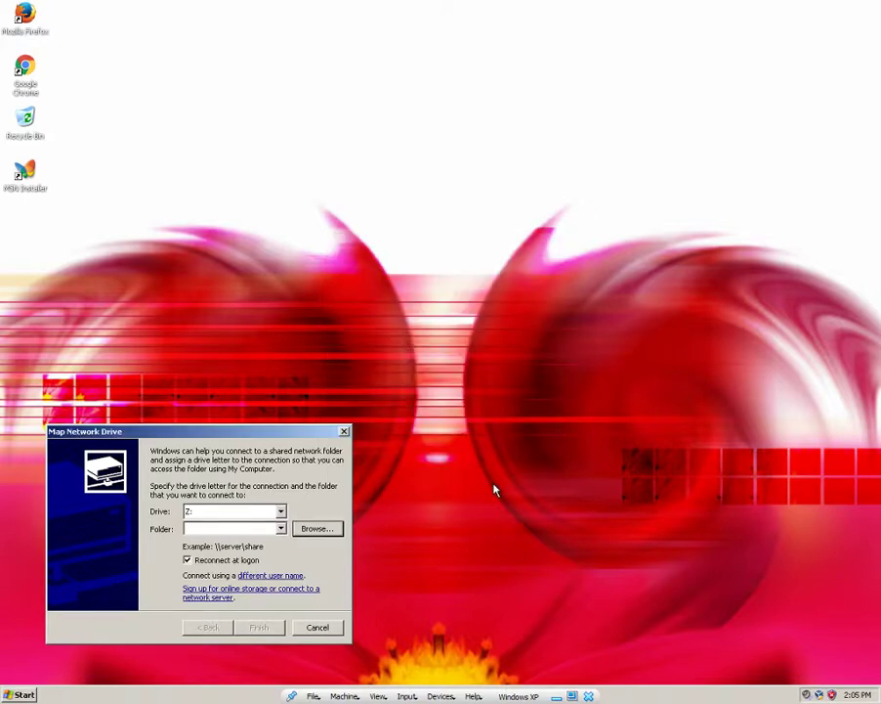
left_click(268, 590)
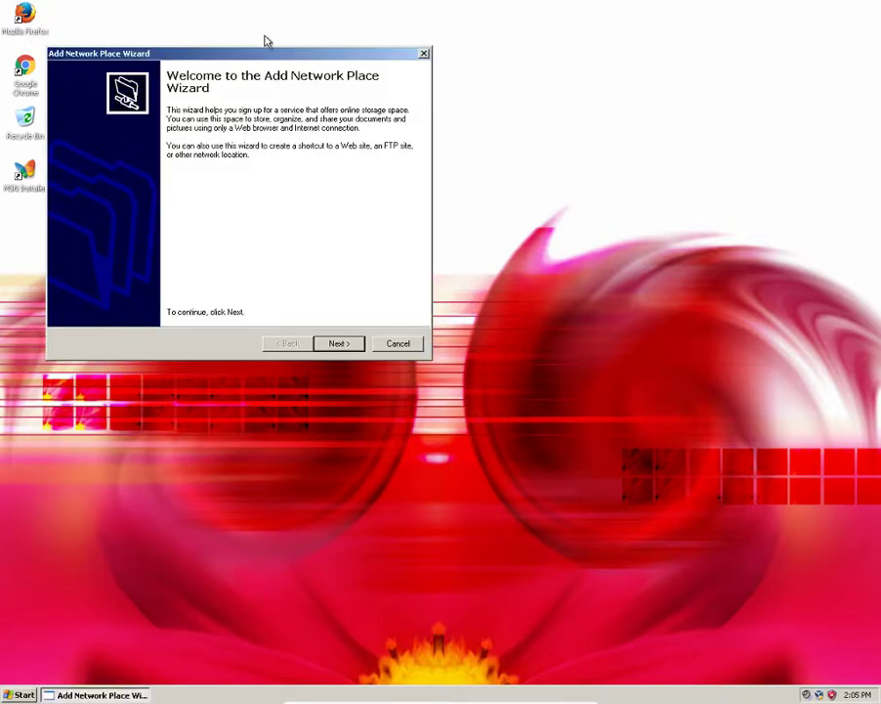
left_click(354, 348)
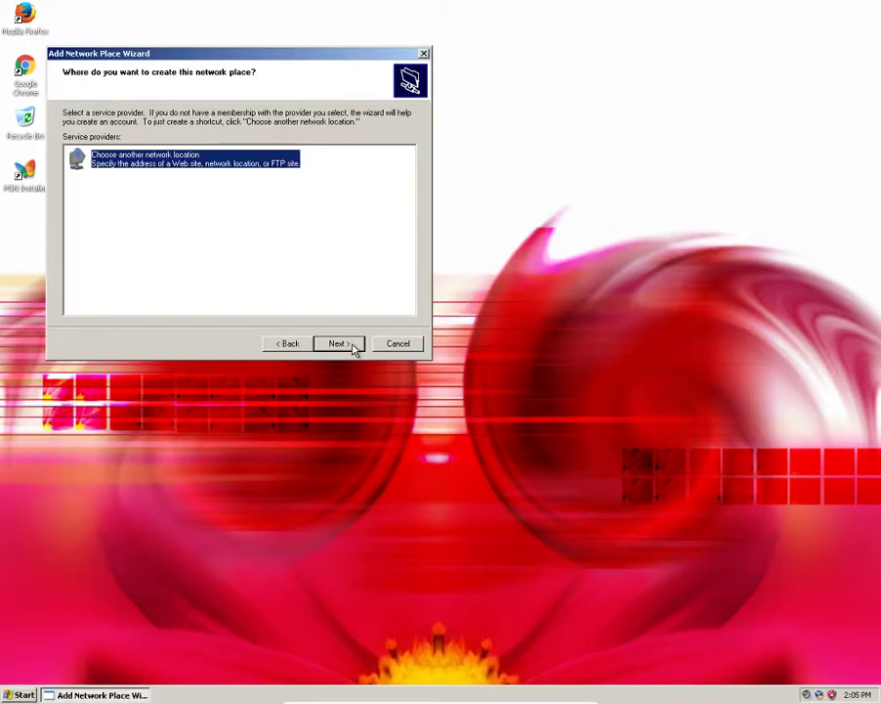
left_click(354, 348)
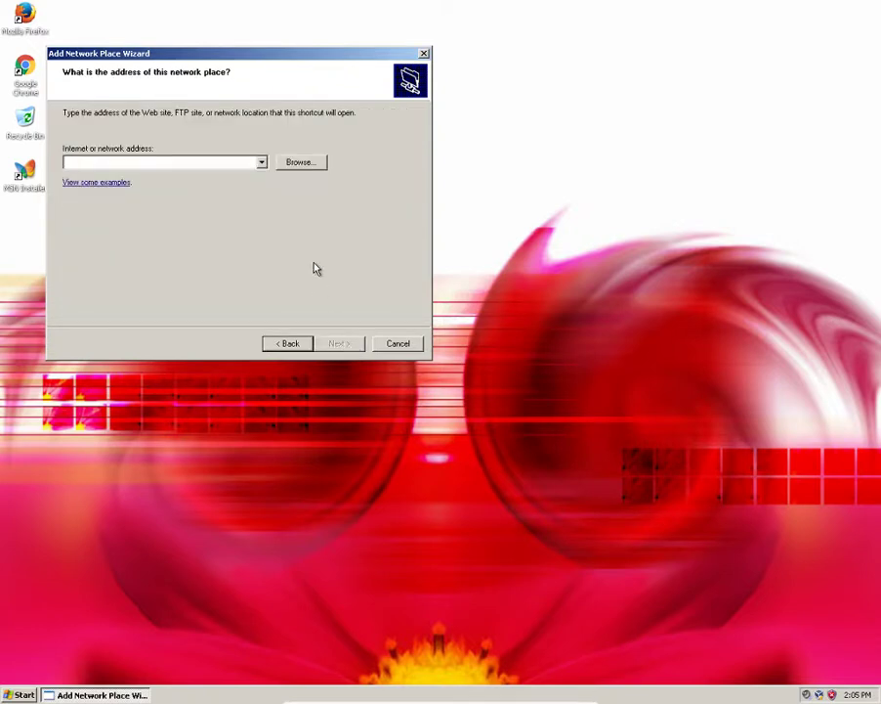
type("www.facebook")
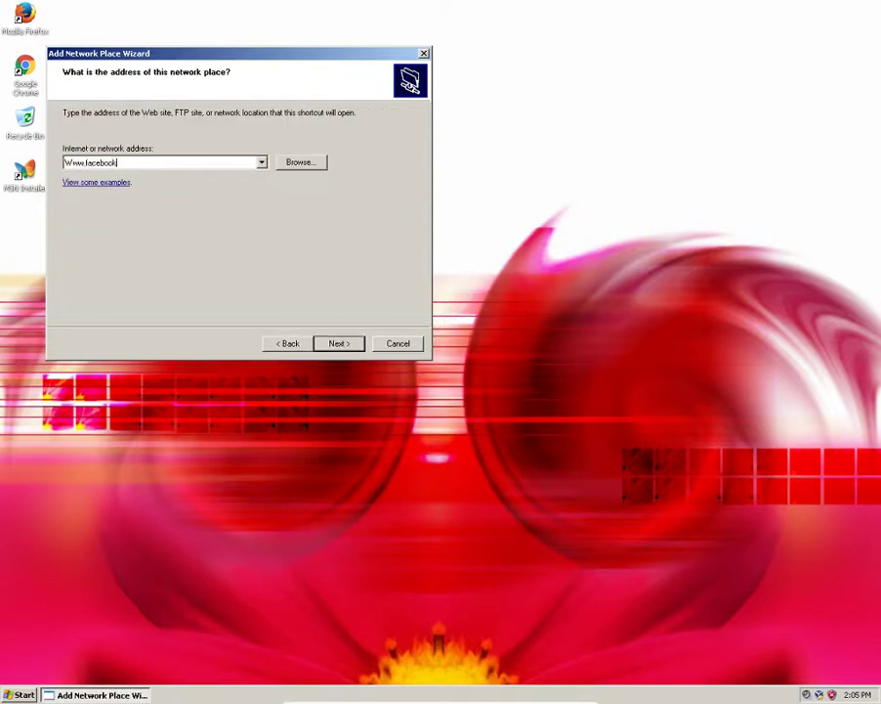
key("Return")
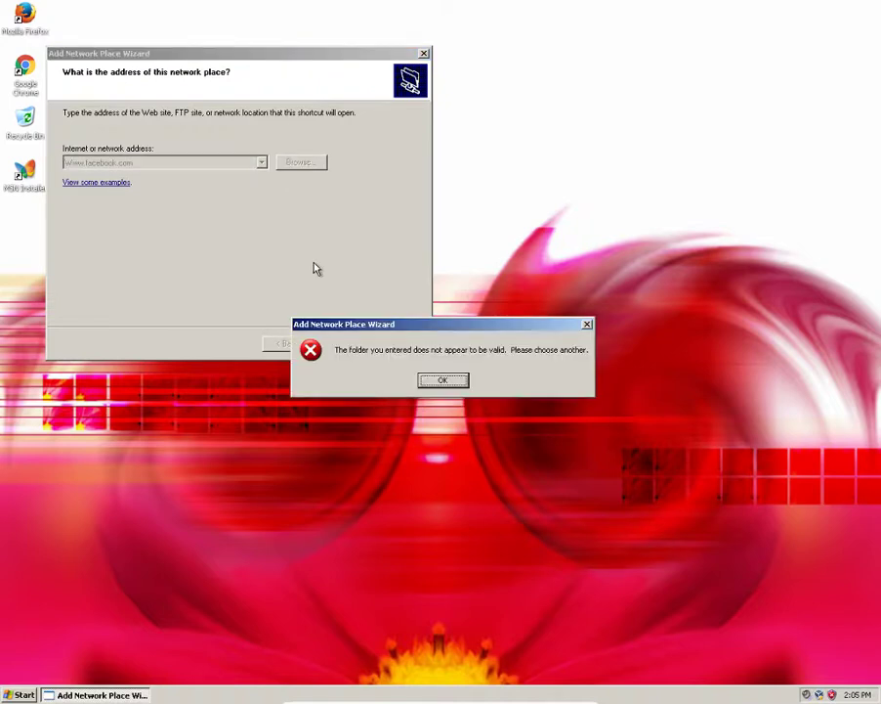
key("Return")
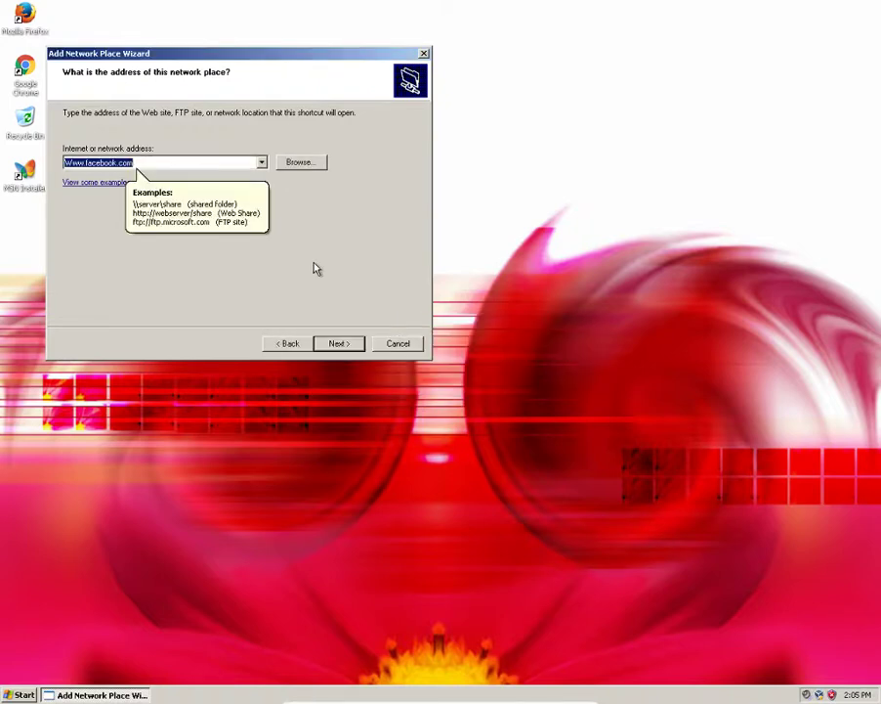
Try the RiseAgainst address, dismiss the invalid folder errors, and close the wizard
key("BackSpace")
type("f")
type("iseAgainst")
key("Return")
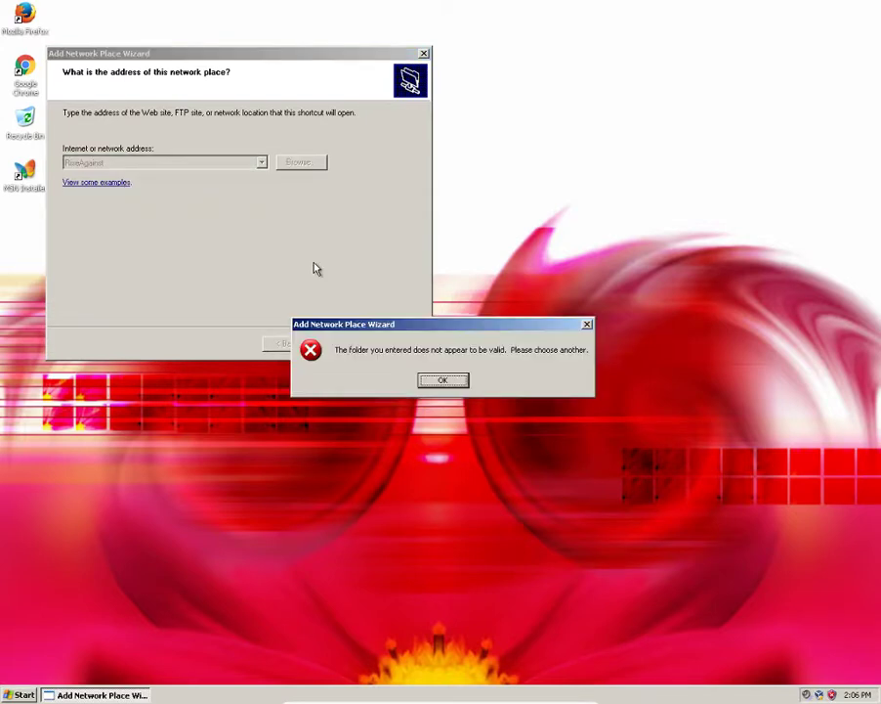
key("Return")
key("Return")
key("Return")
key("Return")
key("Return")
key("Return")
key("Return")
key("Return")
key("Return")
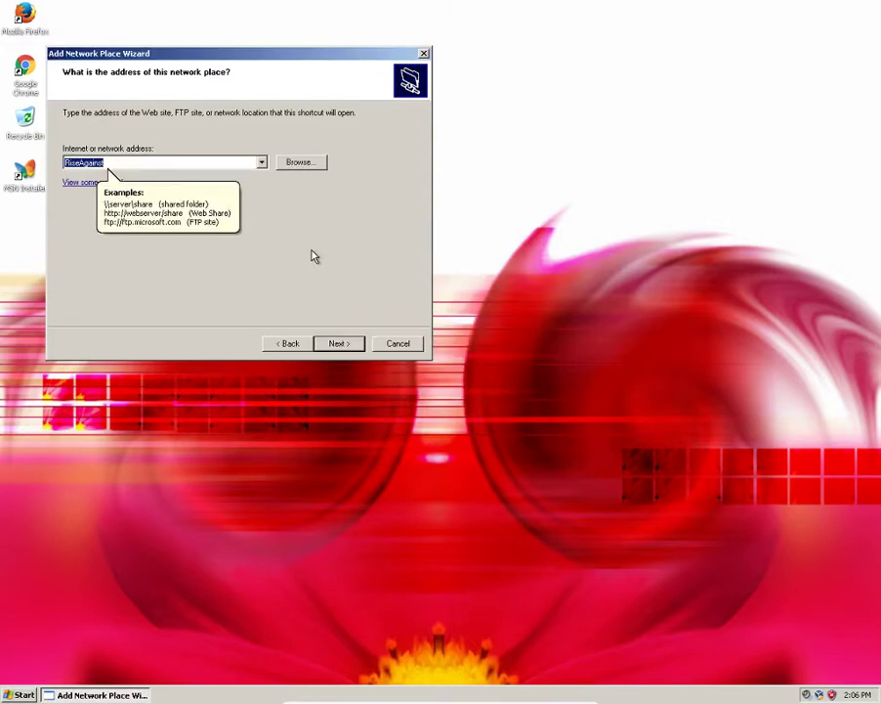
key("Return")
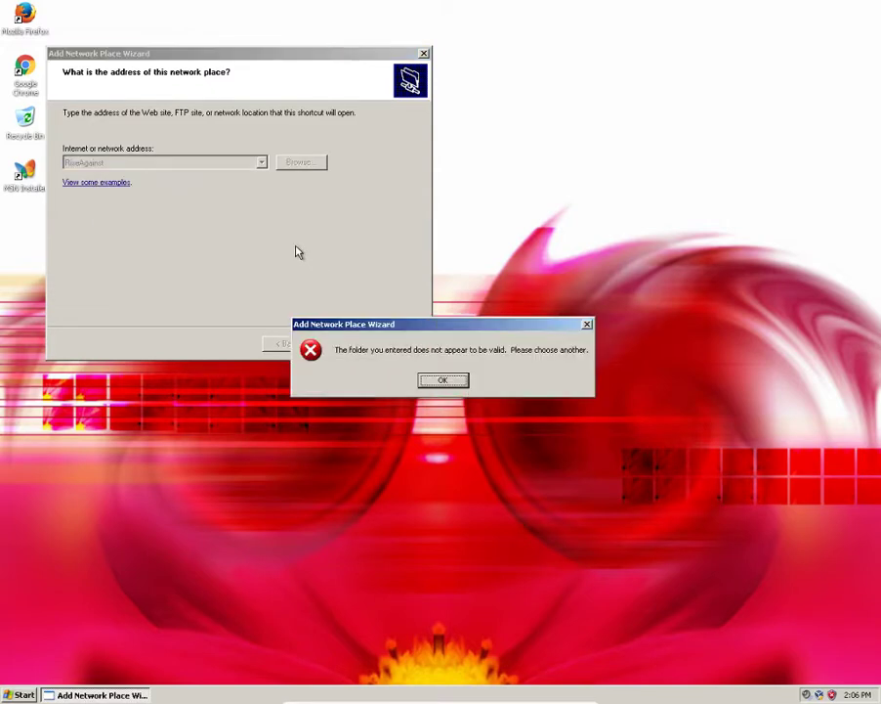
key("Return")
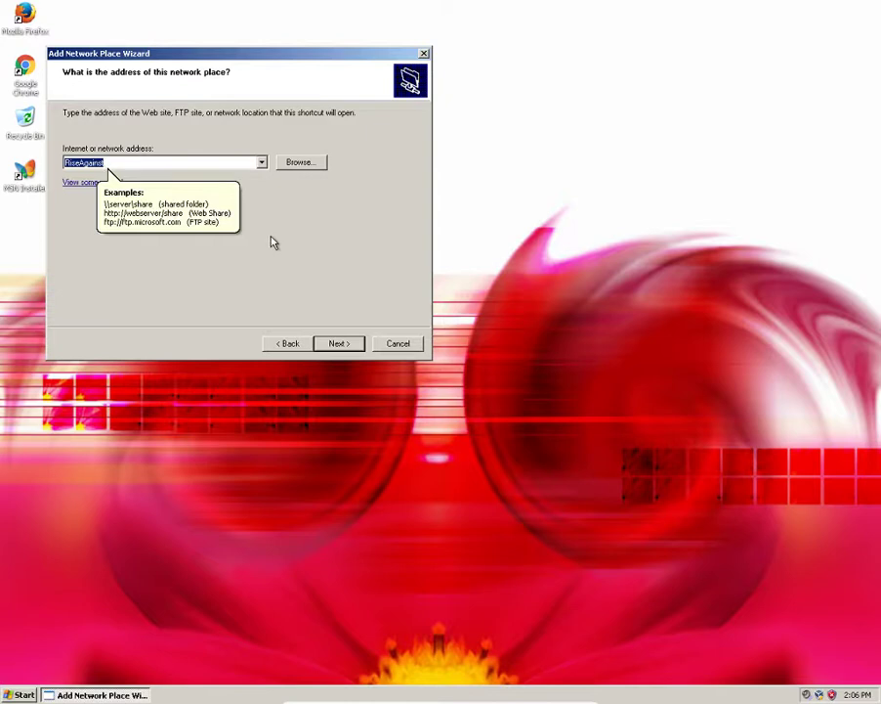
key("Return")
key("Return")
key("Return")
key("Return")
key("Return")
key("Return")
left_click(423, 52)
Open Adjust Audio Properties from the tray volume icon
left_click(24, 694)
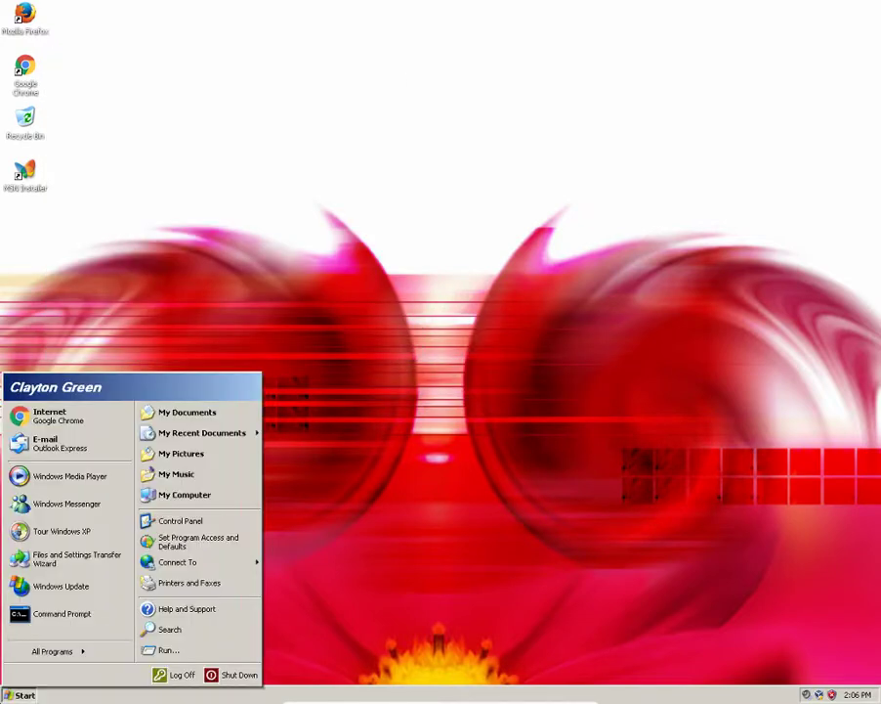
left_click(473, 523)
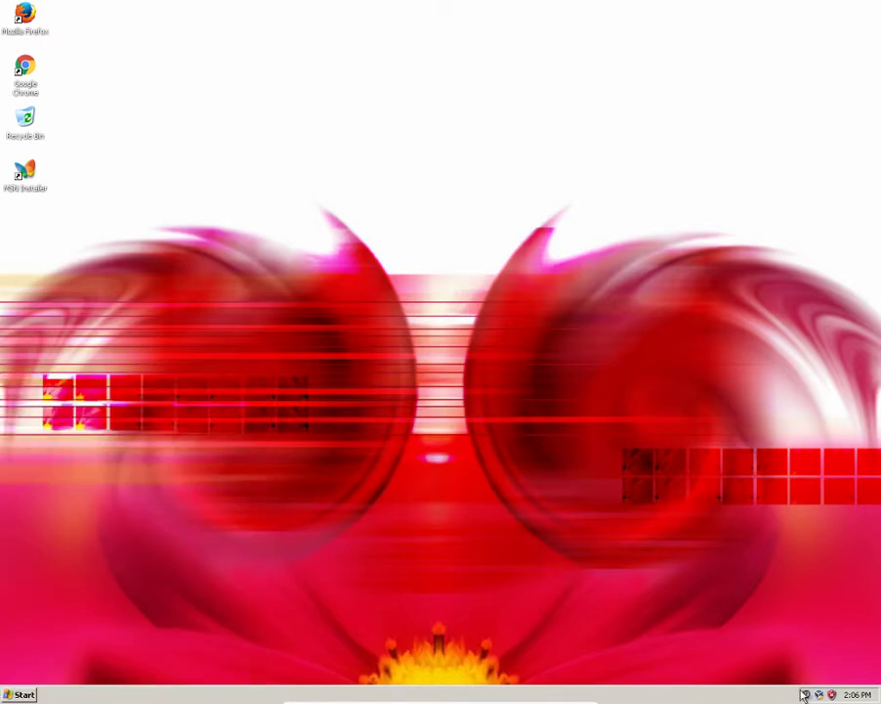
right_click(808, 695)
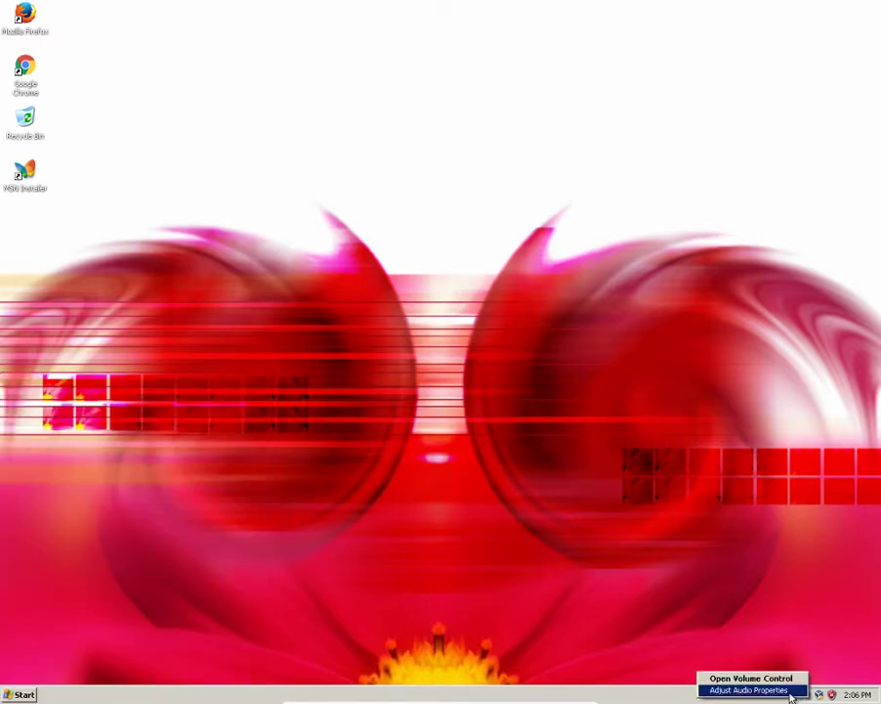
left_click(795, 690)
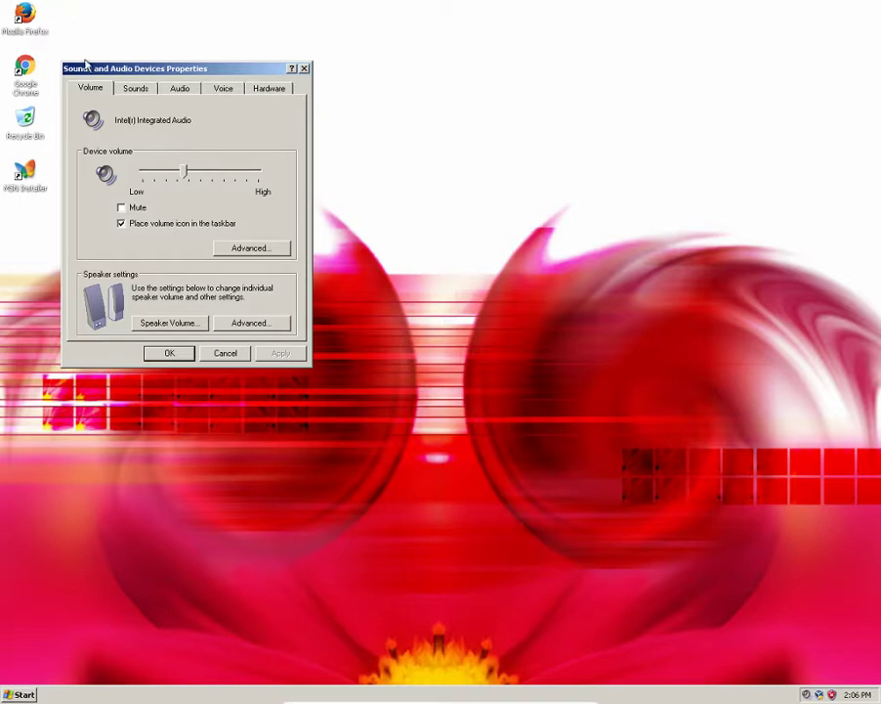
On the Sounds tab, select Default Beep and play it twice
left_click(119, 91)
left_click(117, 290)
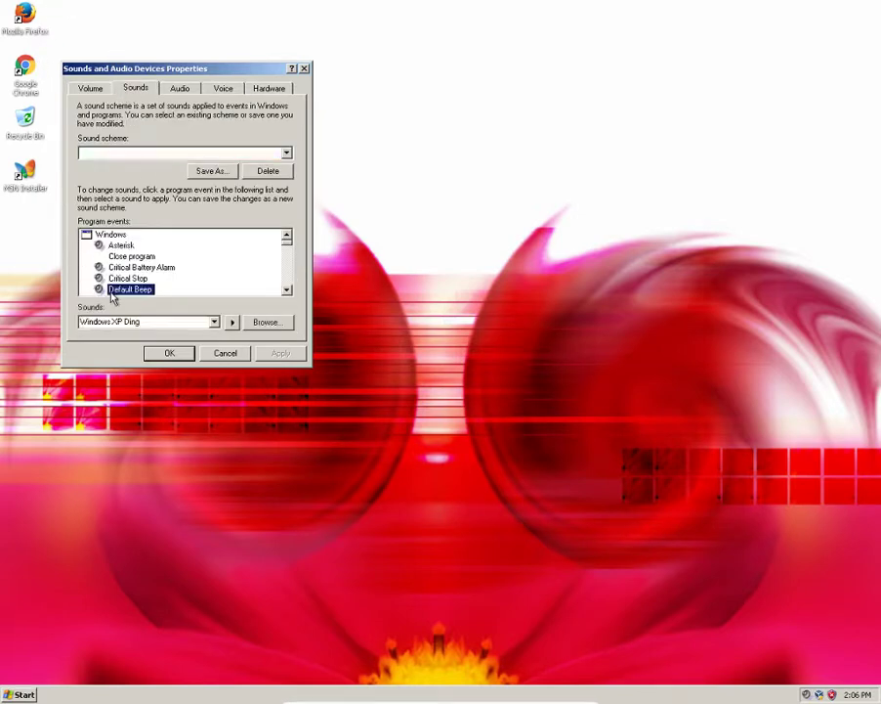
left_click(232, 324)
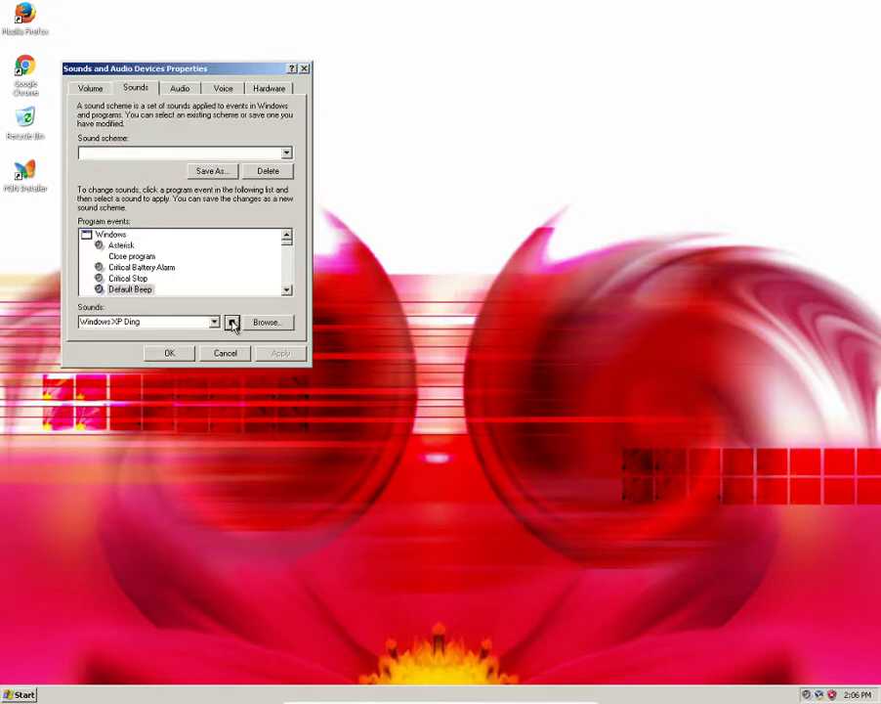
left_click(233, 324)
Play the Critical Stop sound twice, opening and cancelling Browse without changes
left_click(117, 279)
left_click(230, 327)
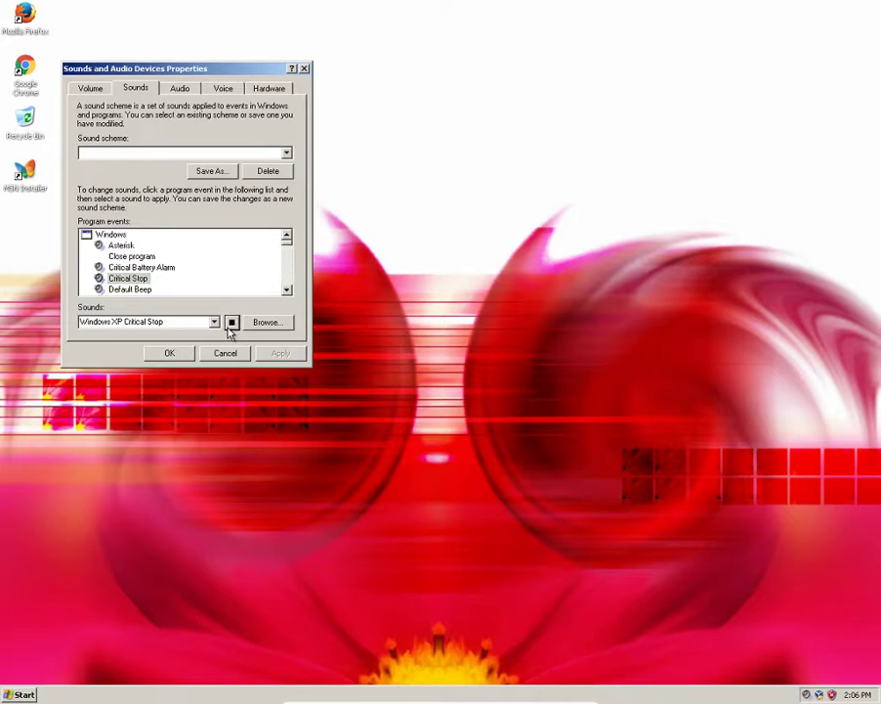
left_click(229, 329)
key("alt+b")
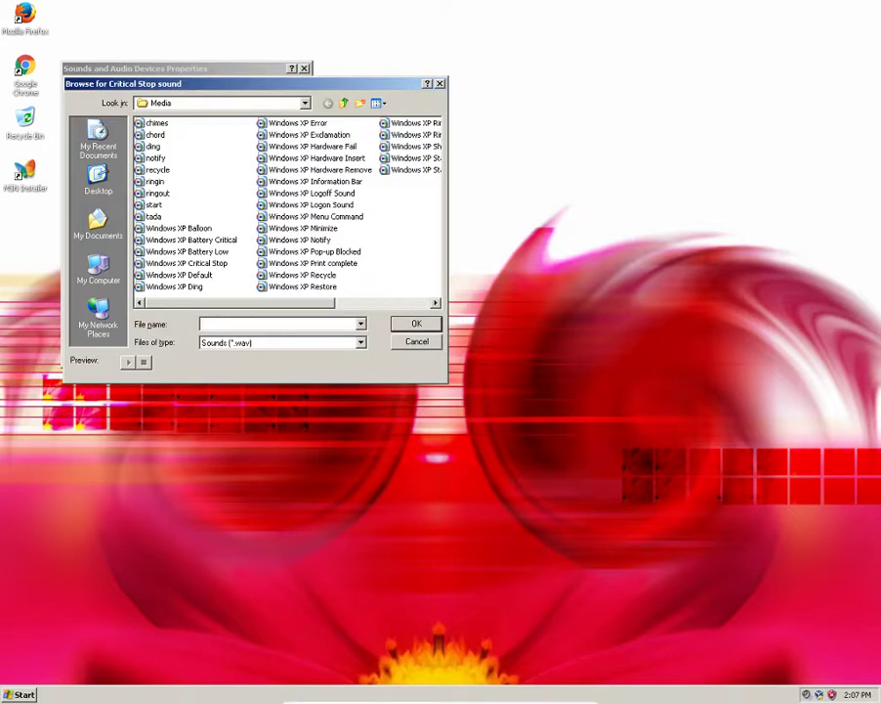
key("Escape")
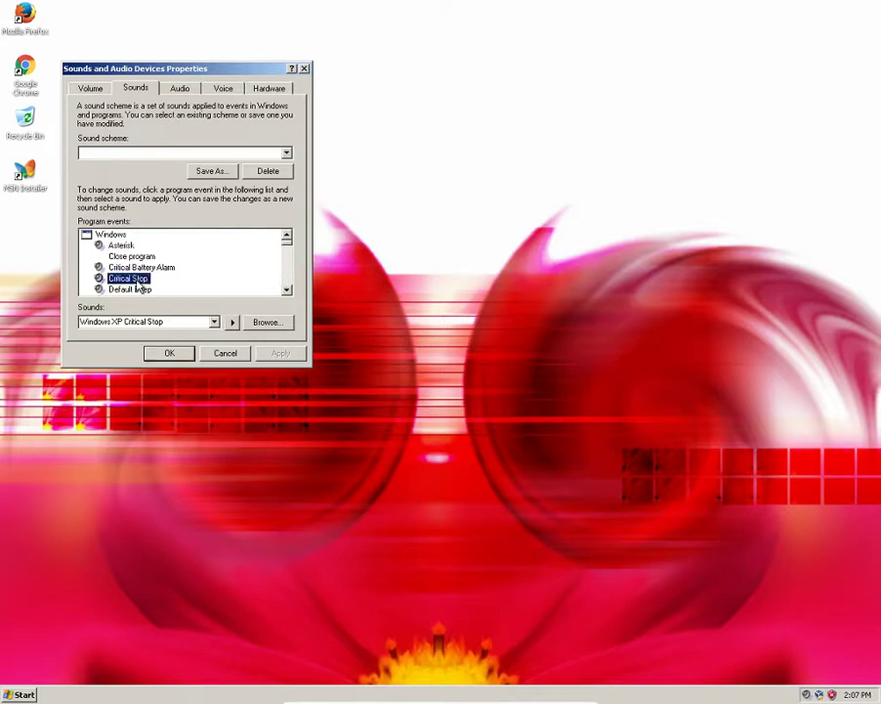
scroll(139, 284, "down", 2)
Select Exit Windows and repeatedly play the Windows XP Shutdown sound
left_click(136, 278)
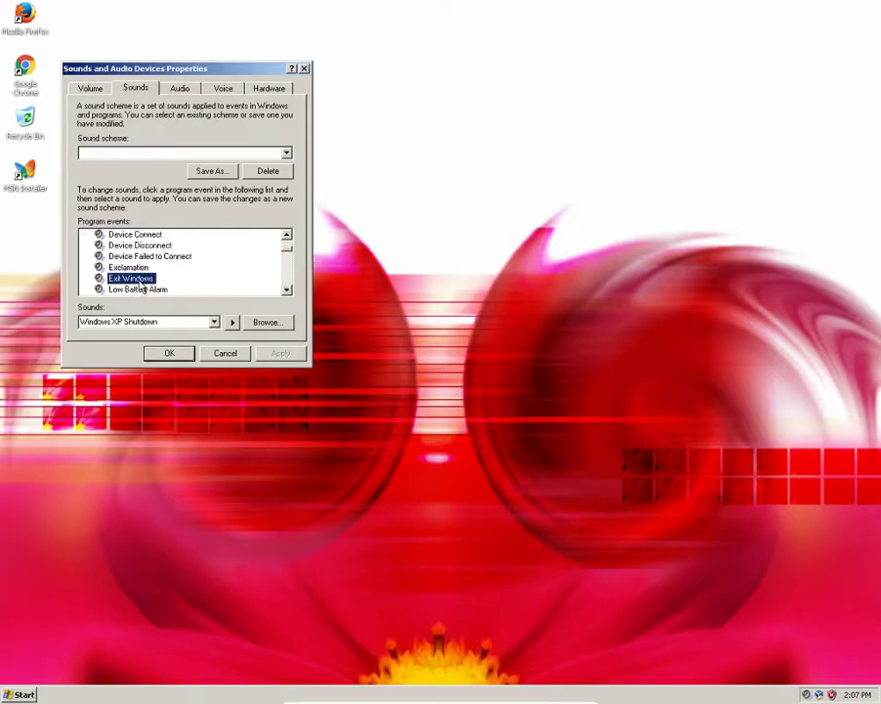
left_click(232, 323)
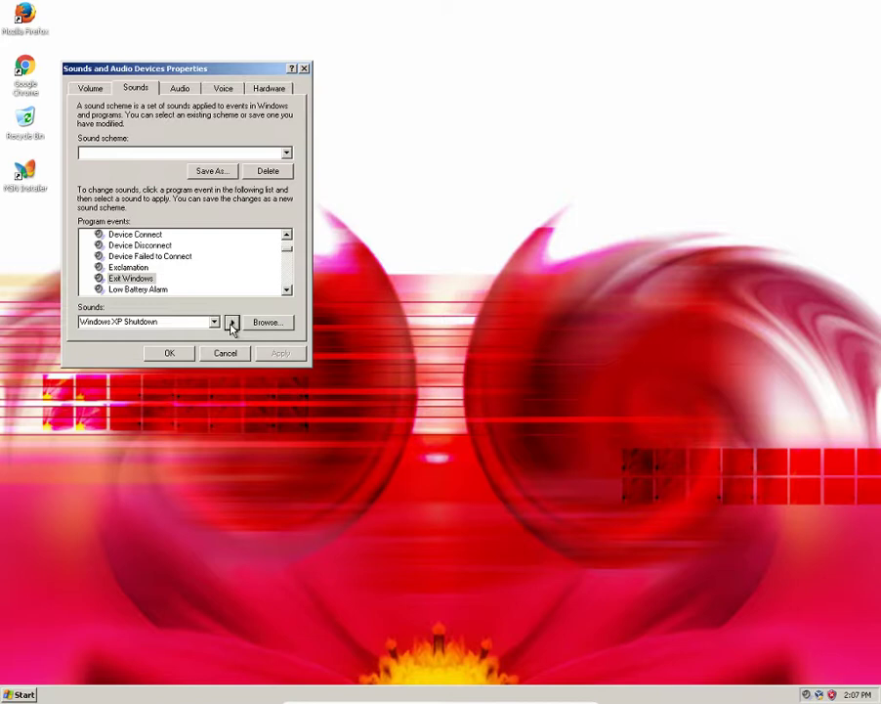
left_click(232, 322)
left_click(232, 323)
left_click(231, 324)
left_click(232, 323)
left_click(232, 324)
left_click(231, 324)
left_click(232, 322)
left_click(231, 323)
left_click(232, 323)
left_click(232, 322)
left_click(232, 323)
left_click(231, 322)
left_click(231, 322)
left_click(232, 323)
left_click(231, 322)
left_click(231, 322)
Select Low Battery Alarm and preview its sound
left_click(286, 289)
left_click(286, 290)
left_click(286, 289)
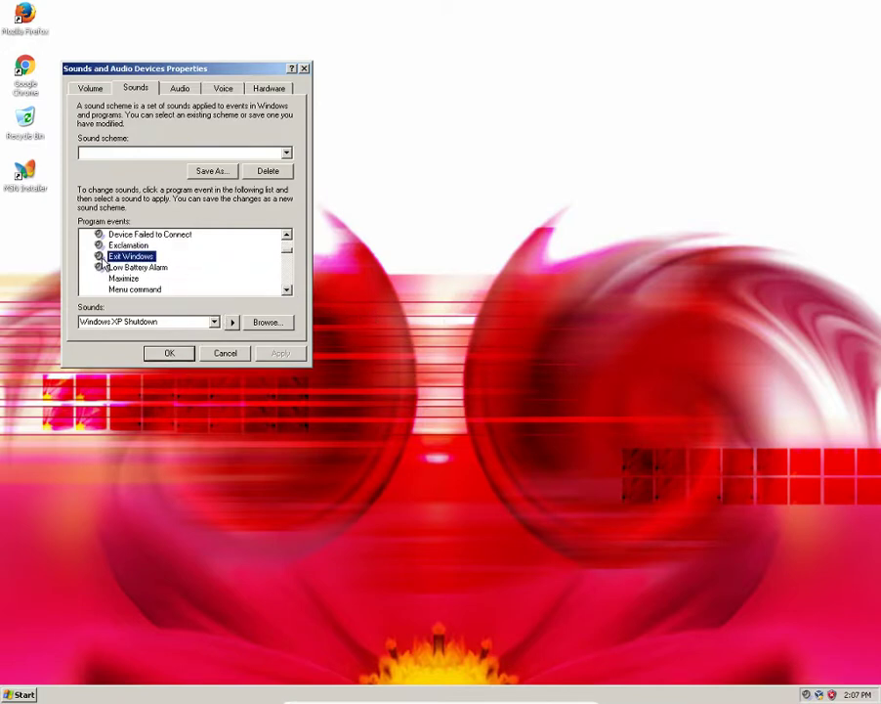
left_click(116, 267)
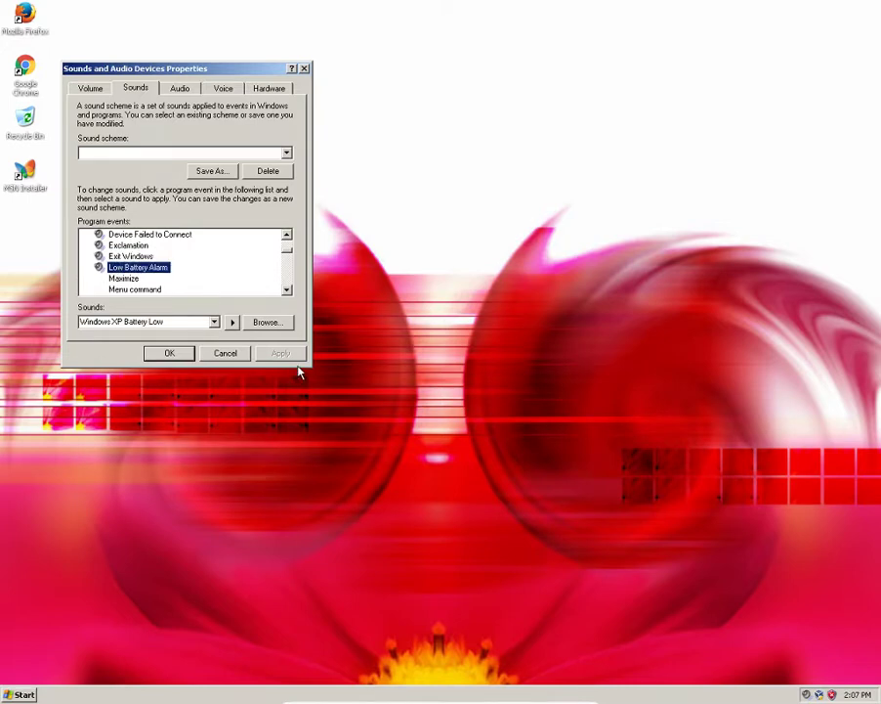
left_click(232, 324)
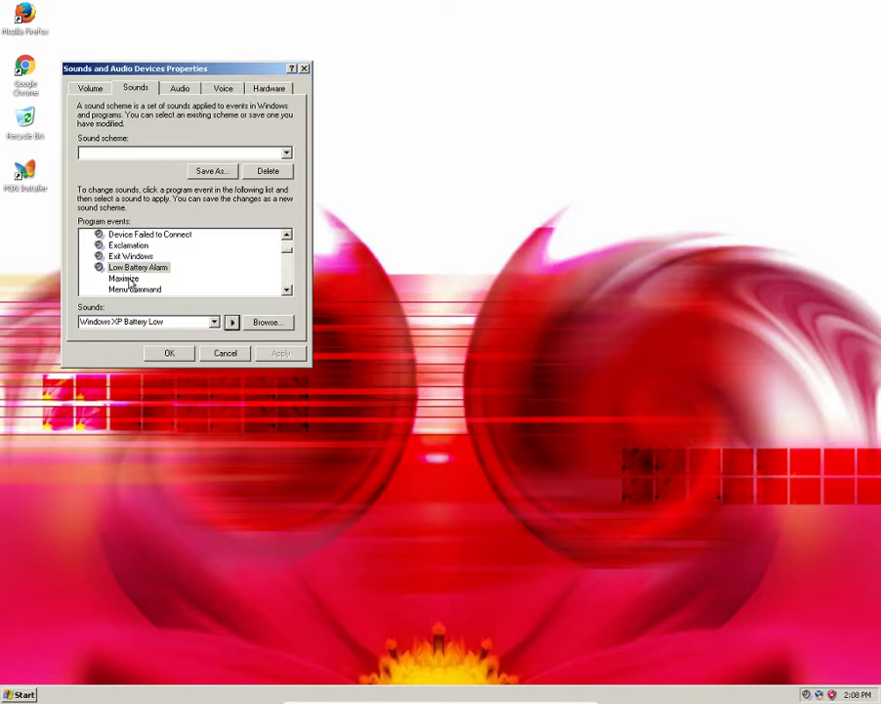
Select New Mail Notification and play the Windows XP Notify sound three times
left_click(286, 289)
left_click(287, 289)
left_click(287, 289)
left_click(287, 289)
left_click(286, 289)
left_click(156, 267)
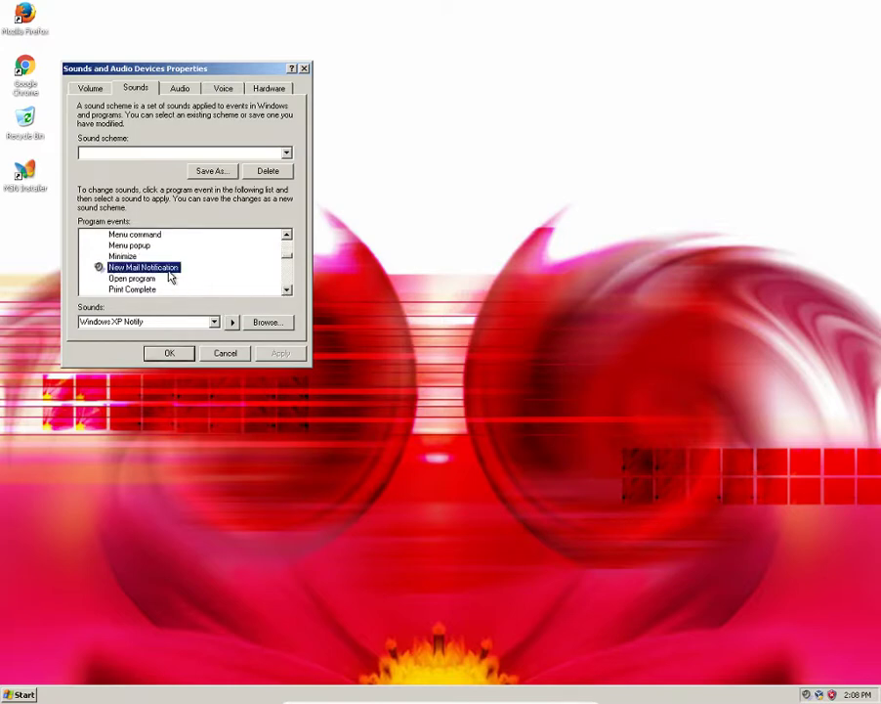
left_click(232, 322)
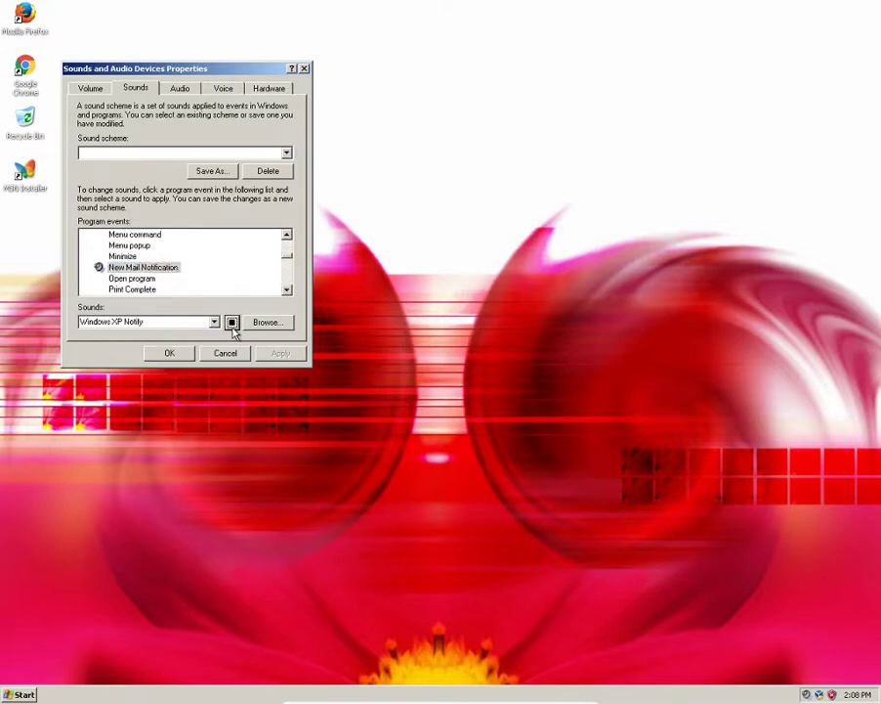
left_click(232, 322)
left_click(233, 326)
scroll(175, 280, "down", 4)
Preview the Windows Logoff and Windows Logon sounds
left_click(136, 257)
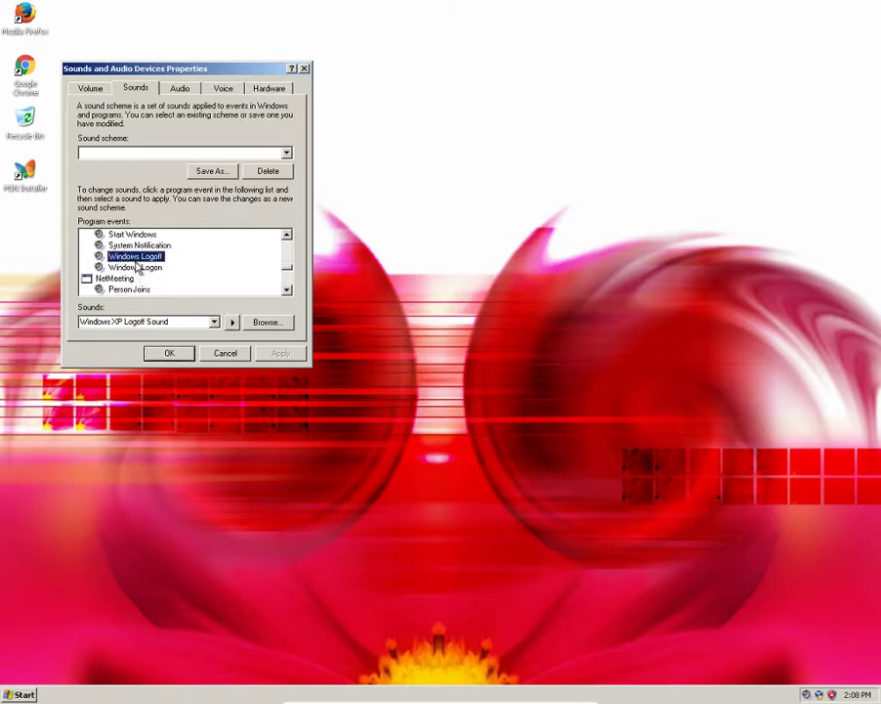
left_click(231, 322)
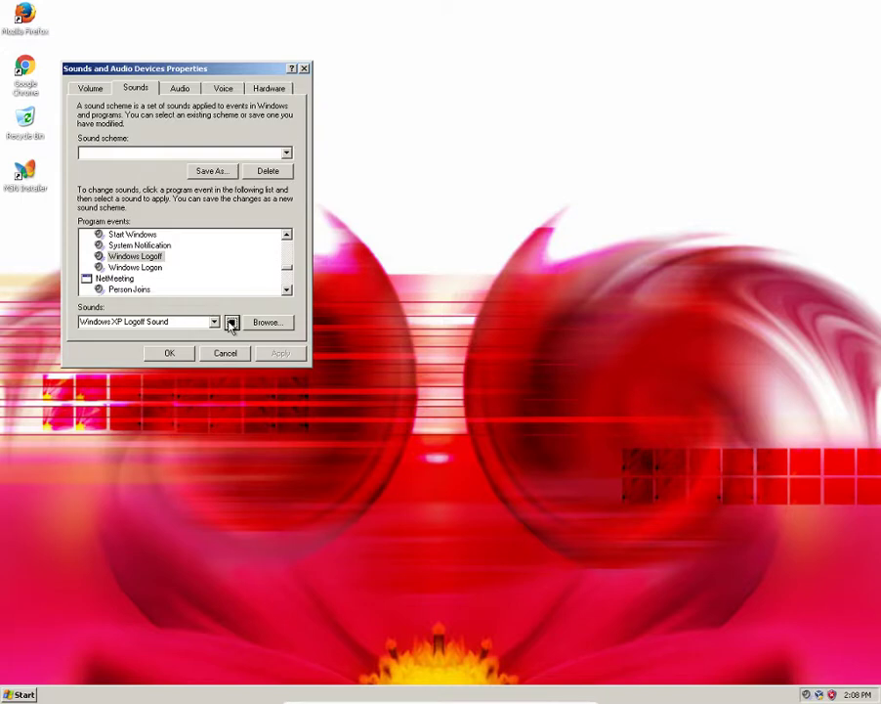
left_click(137, 268)
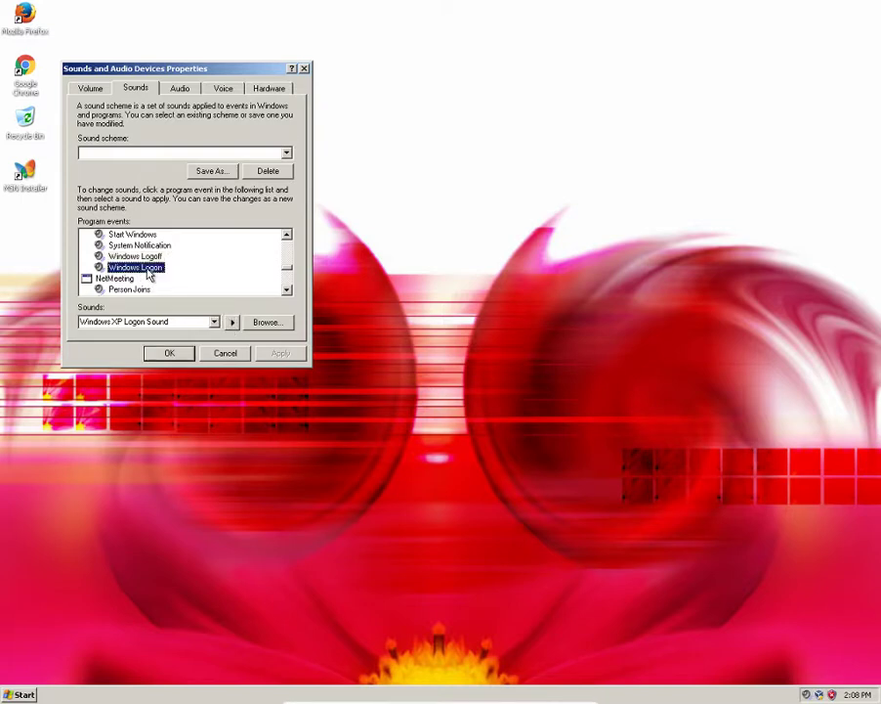
left_click(232, 322)
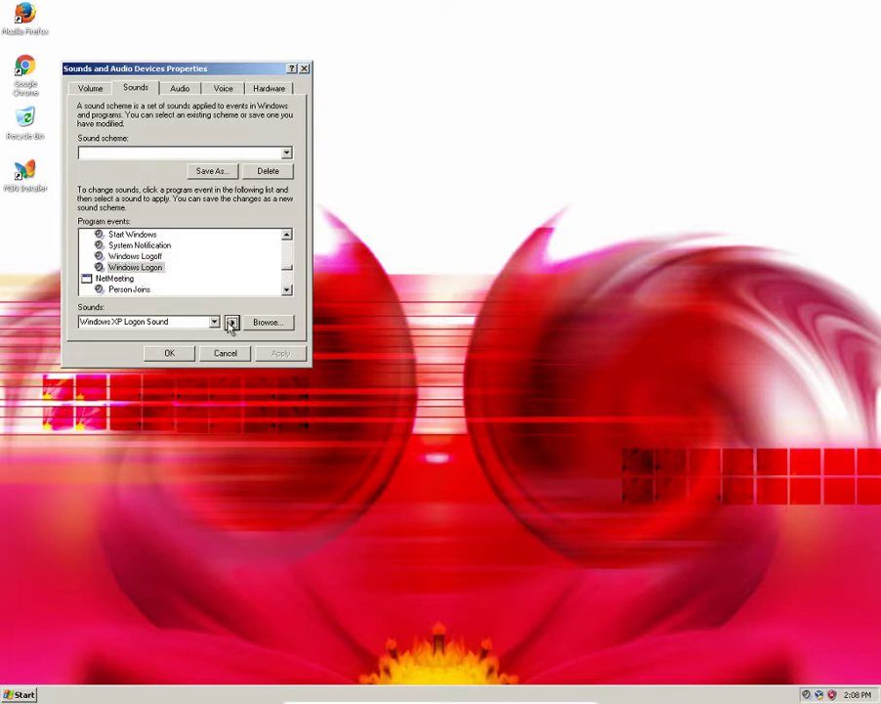
Select NetMeeting's Person Joins event and play its sound several times
left_click(147, 291)
left_click(232, 323)
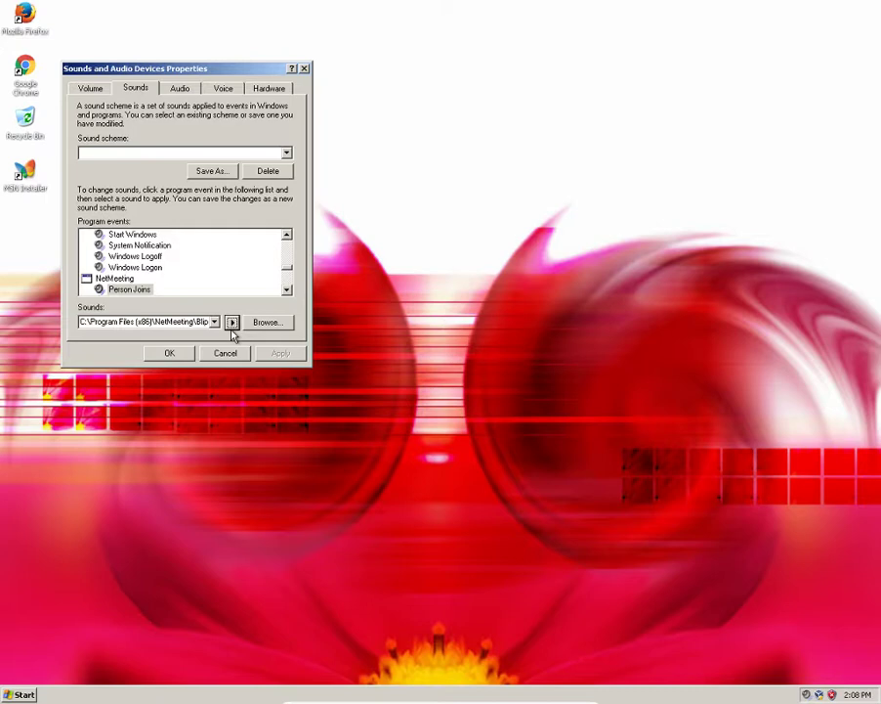
left_click(232, 330)
left_click(232, 329)
left_click(233, 331)
left_click(232, 330)
Play the Receive Call and Receive Request to Join sounds
scroll(264, 278, "down", 2)
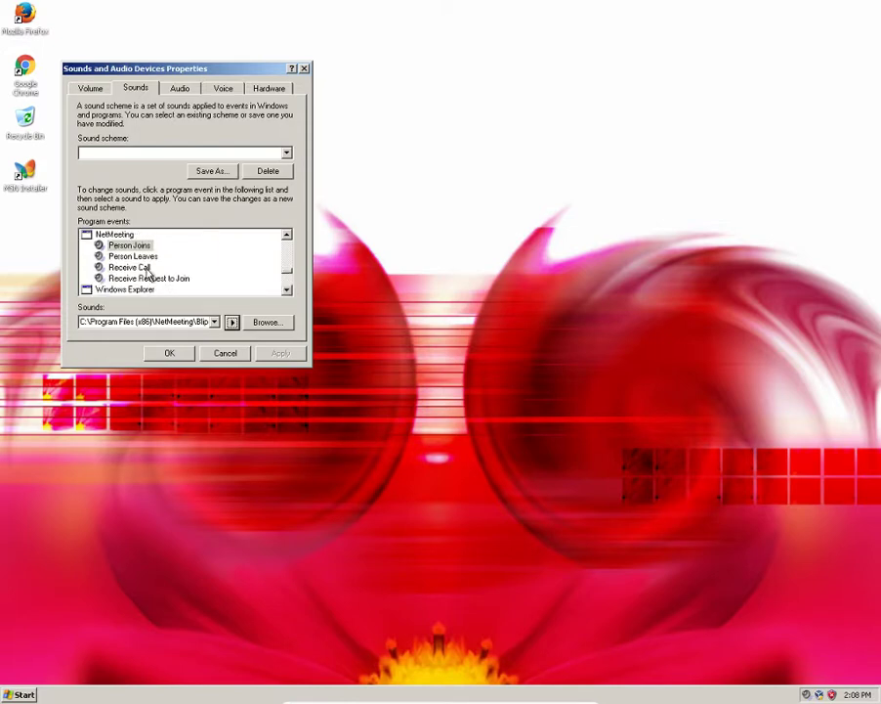
left_click(135, 267)
left_click(232, 322)
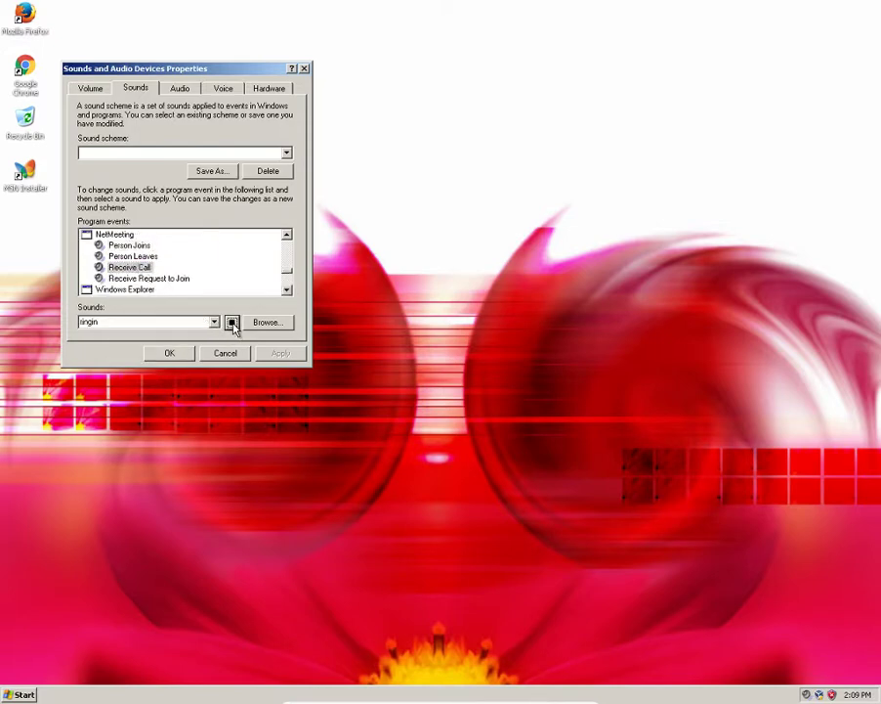
left_click(175, 280)
left_click(232, 321)
left_click_drag(287, 293, 287, 291)
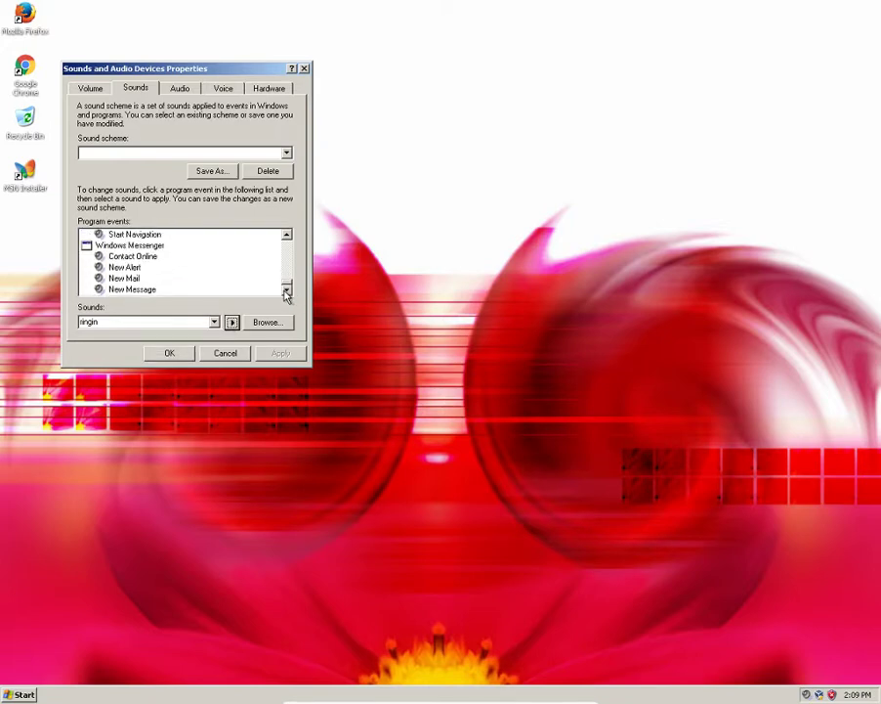
Play Windows Messenger's New Mail, New Message and New Alert sounds
left_click(127, 278)
left_click(232, 321)
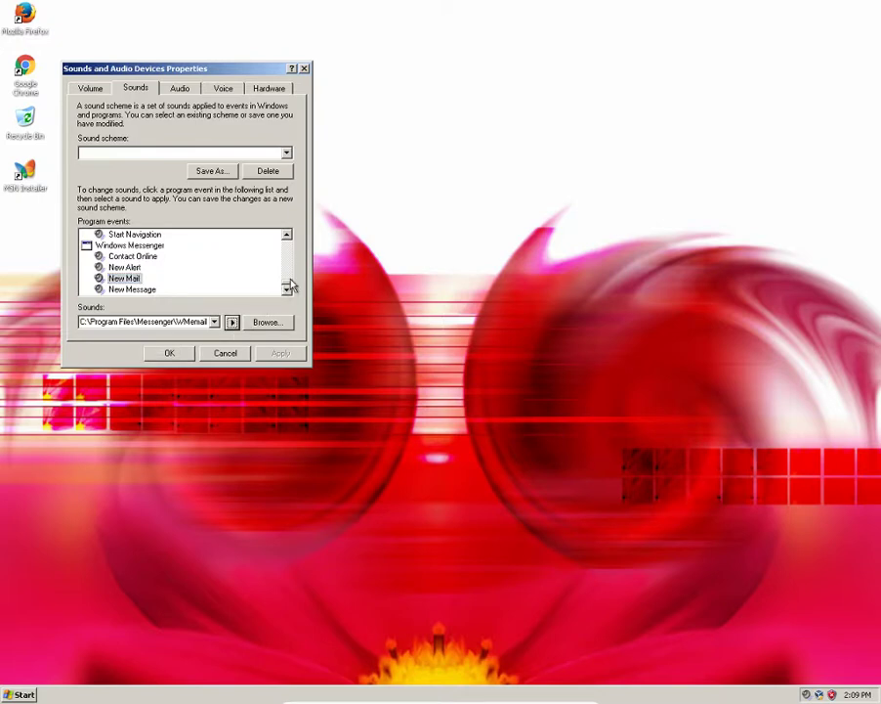
left_click(152, 290)
left_click(232, 322)
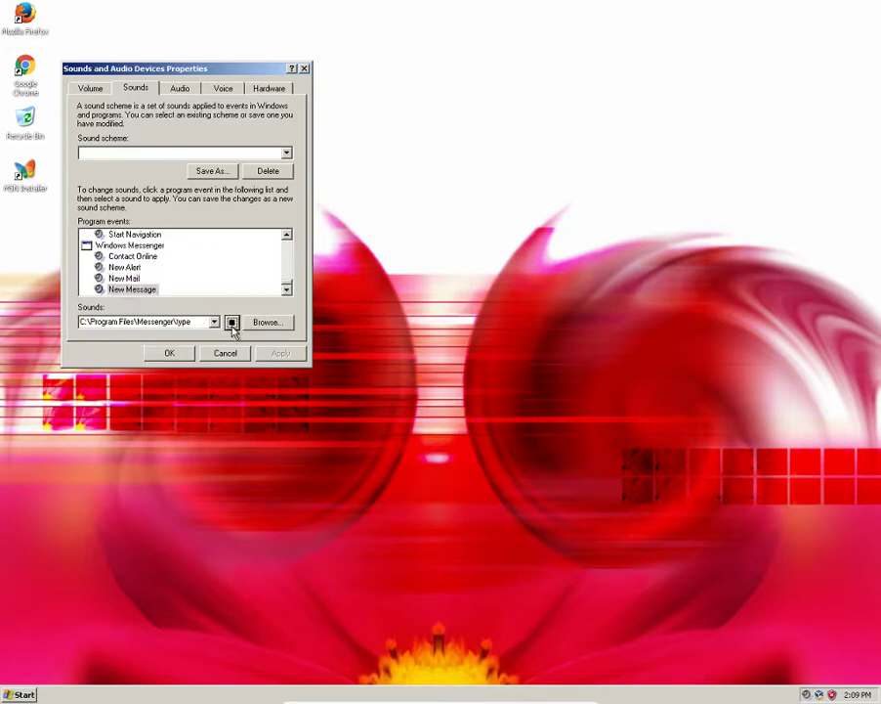
left_click(147, 288)
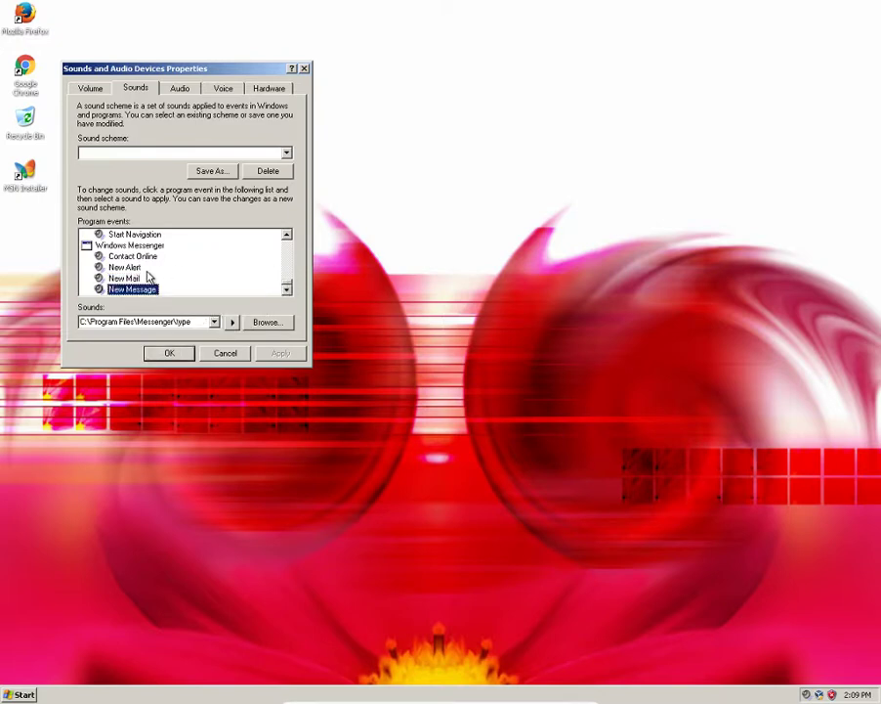
left_click(152, 268)
left_click(232, 321)
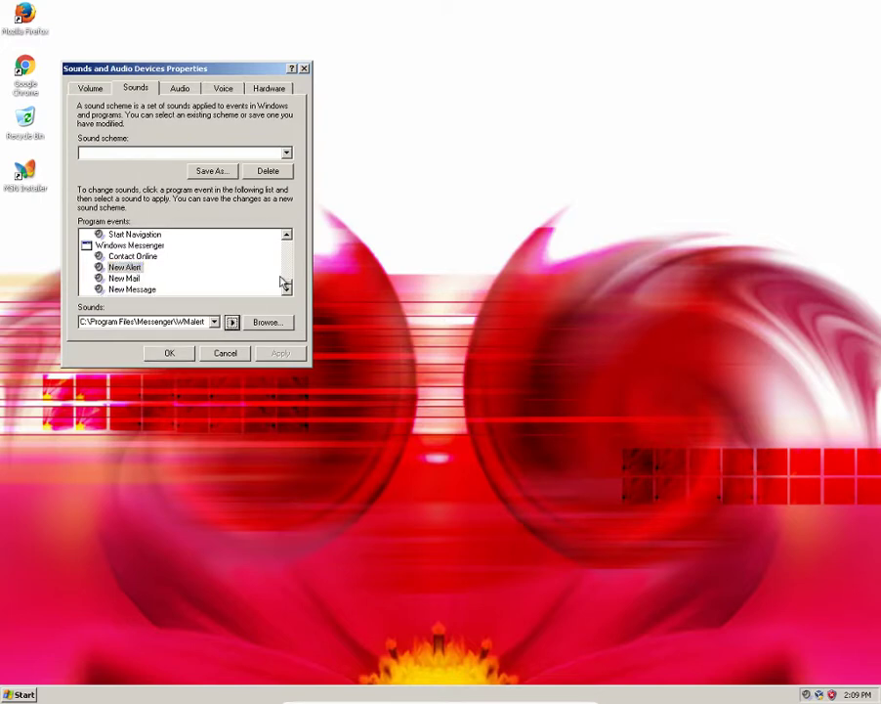
left_click_drag(287, 283, 290, 249)
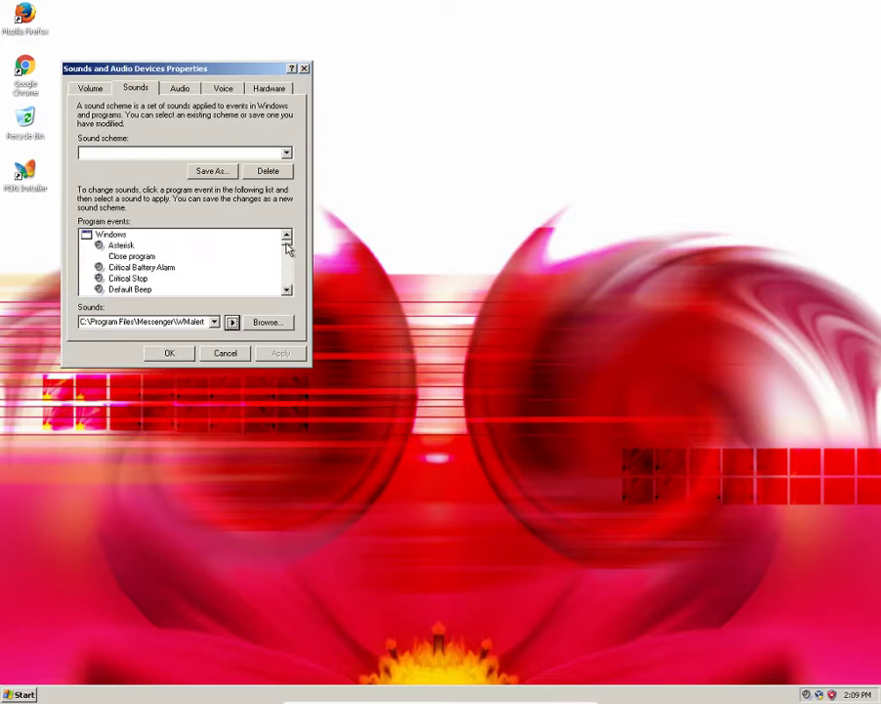
Select the Default Beep event and play its sound
left_click(131, 289)
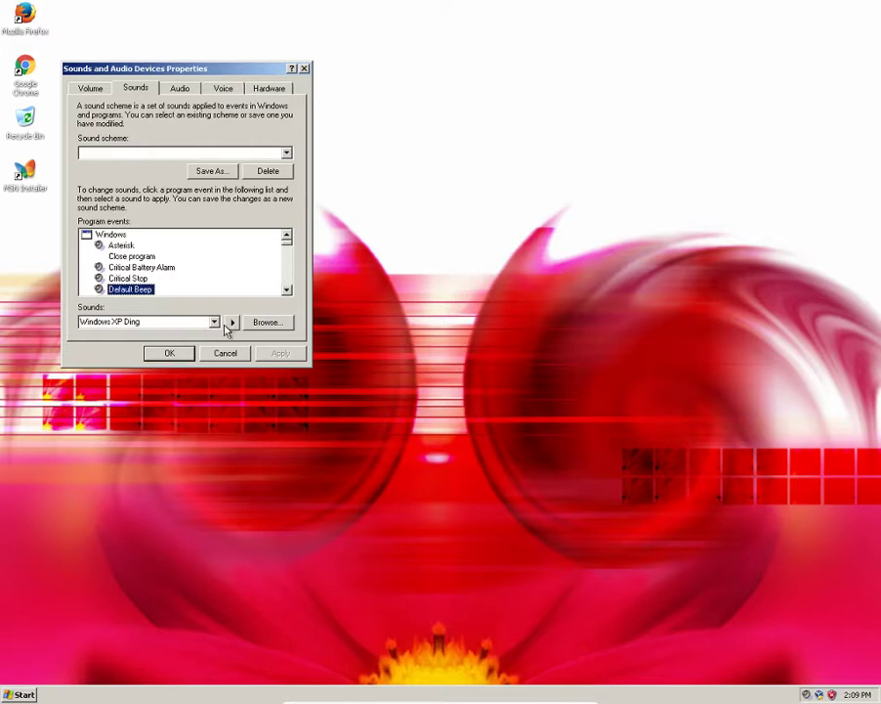
left_click(232, 322)
left_click(286, 290)
left_click(287, 290)
left_click(286, 290)
left_click(286, 289)
left_click(286, 289)
left_click(287, 289)
left_click(287, 289)
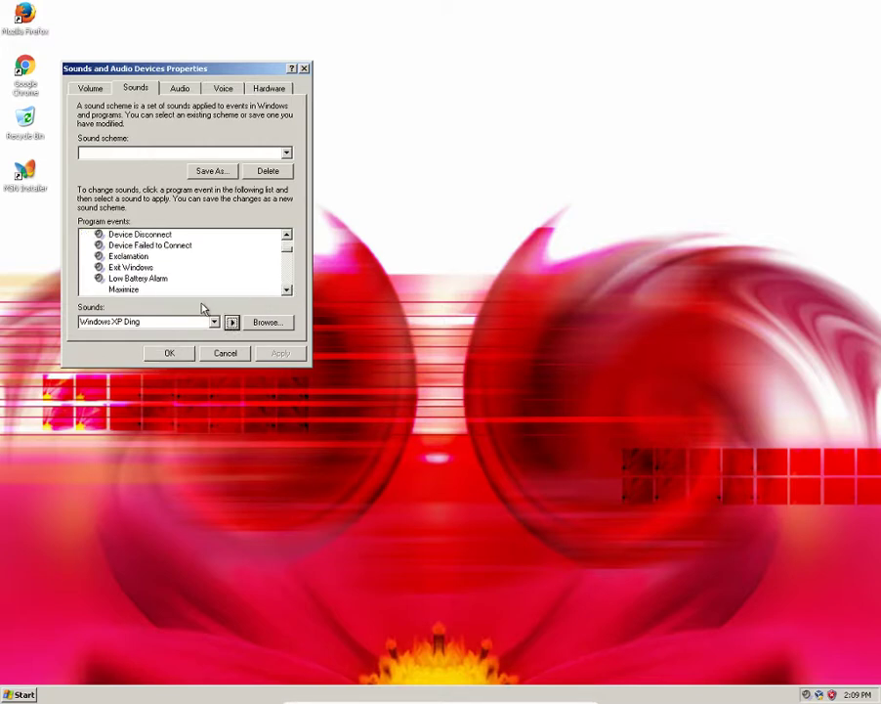
Select Device Disconnect and play its Windows XP Hardware Remove sound several times
left_click(140, 235)
left_click(232, 322)
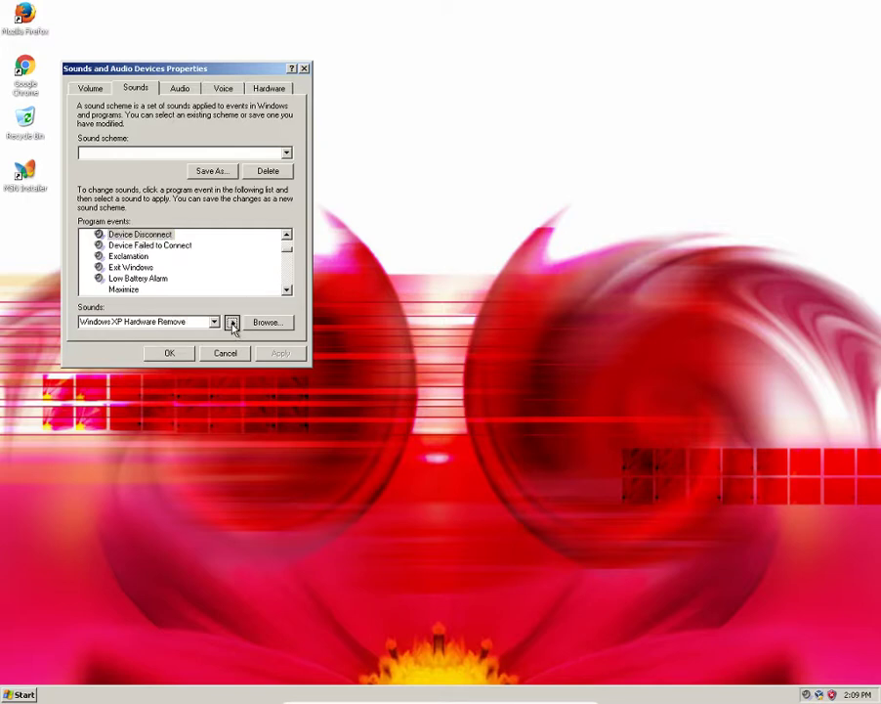
left_click(232, 324)
left_click(232, 324)
left_click(233, 324)
left_click(232, 324)
left_click(233, 324)
left_click(233, 324)
key("space")
key("space")
key("space")
key("space")
key("shift+Tab")
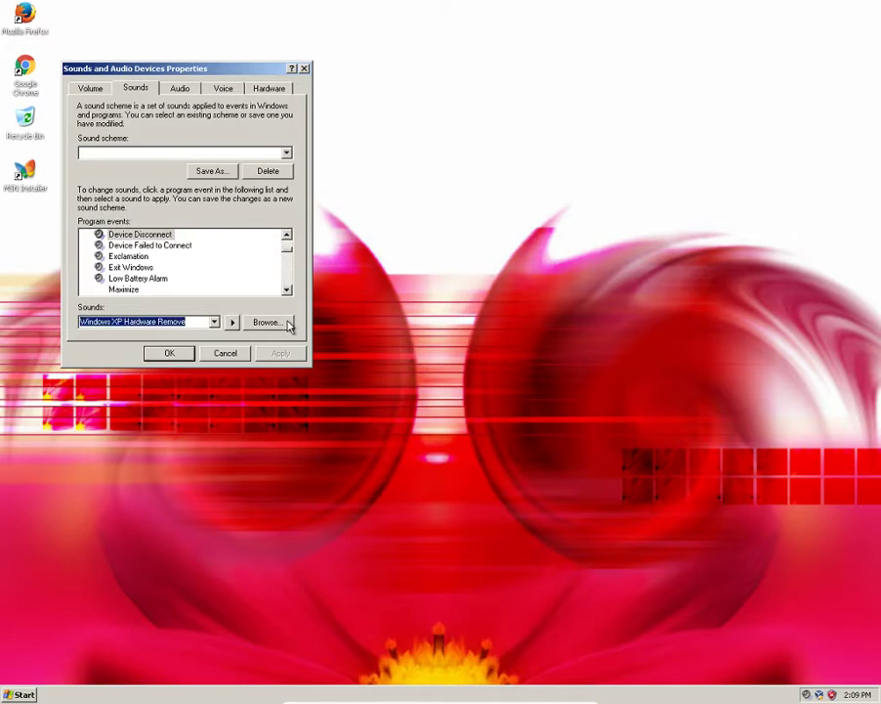
Preview the Device Connect and Device Failed to Connect sounds, each played twice
left_click(286, 235)
left_click(186, 236)
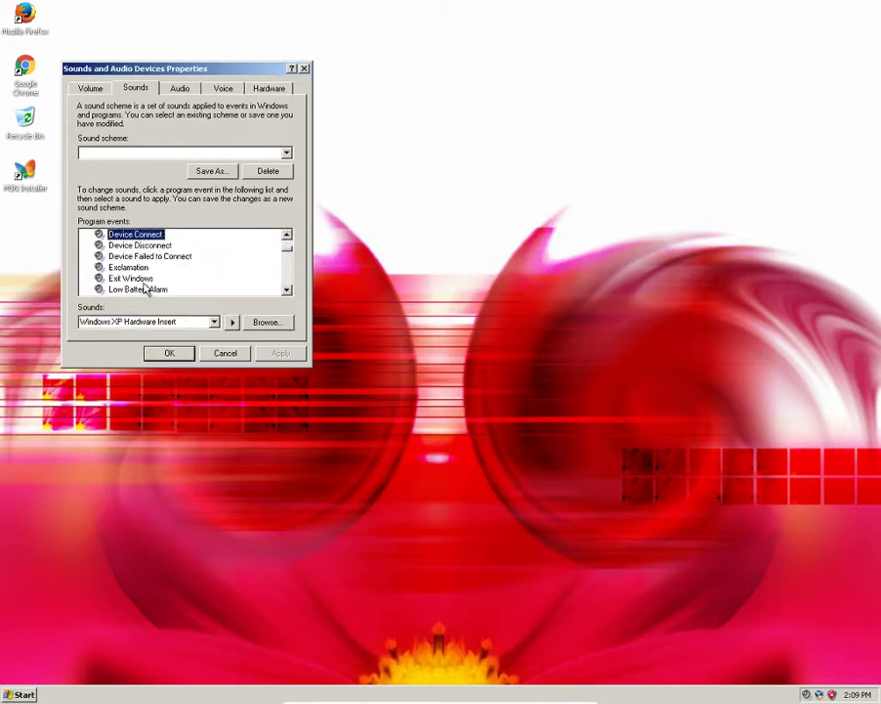
left_click(232, 322)
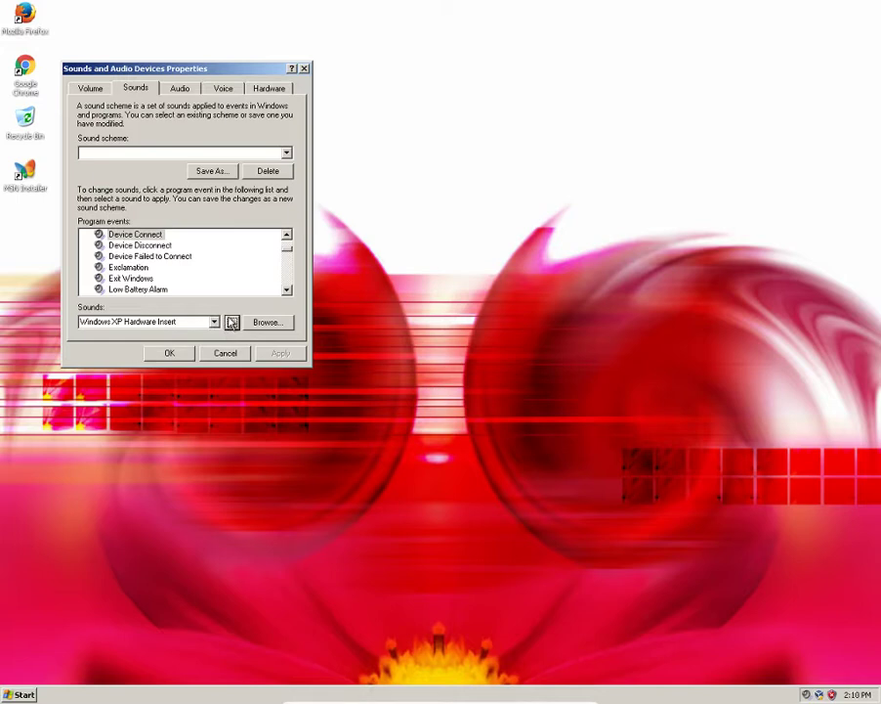
left_click(231, 320)
key("Down")
key("Down")
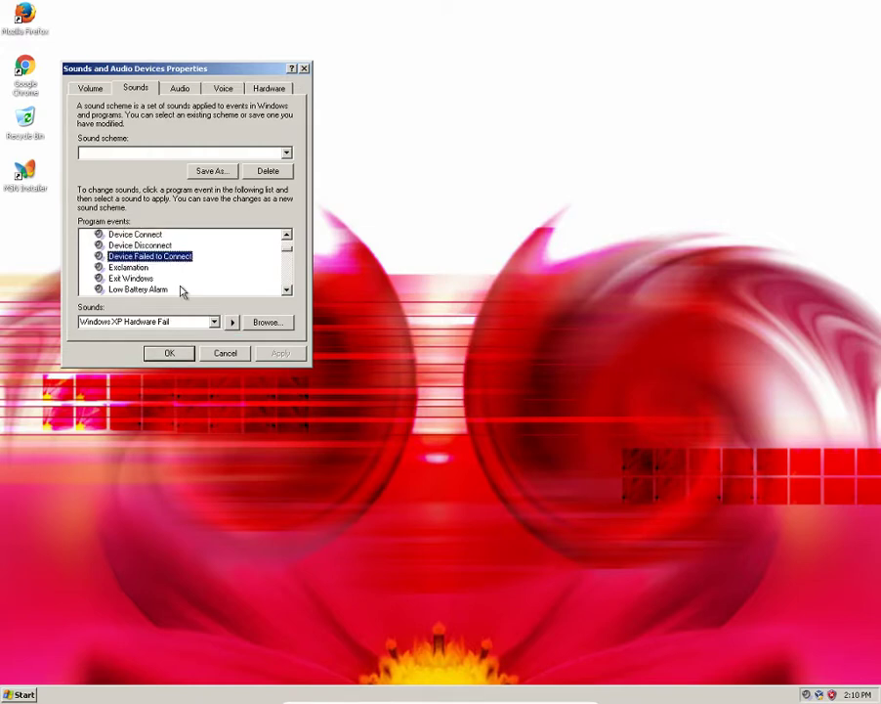
left_click(232, 323)
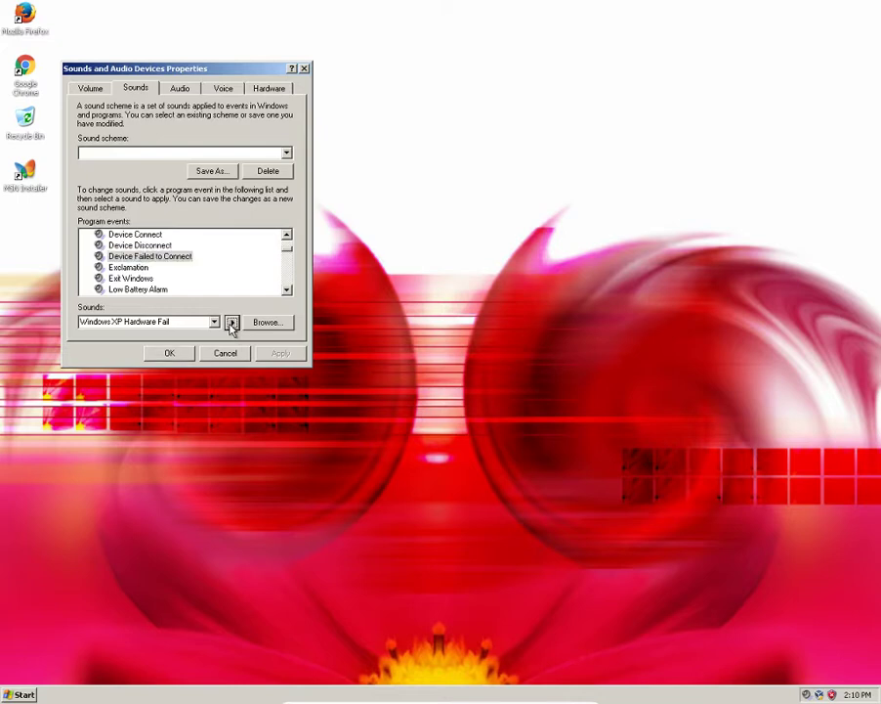
left_click(231, 323)
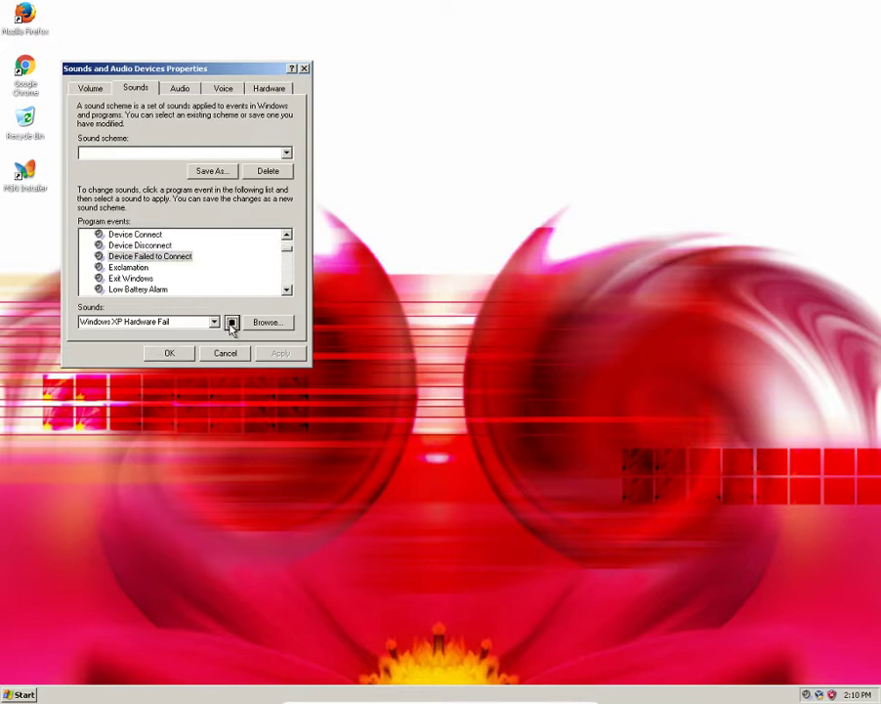
Select the Exit Windows event and play its Windows XP Shutdown sound, restarting it repeatedly
left_click(152, 290)
left_click(145, 266)
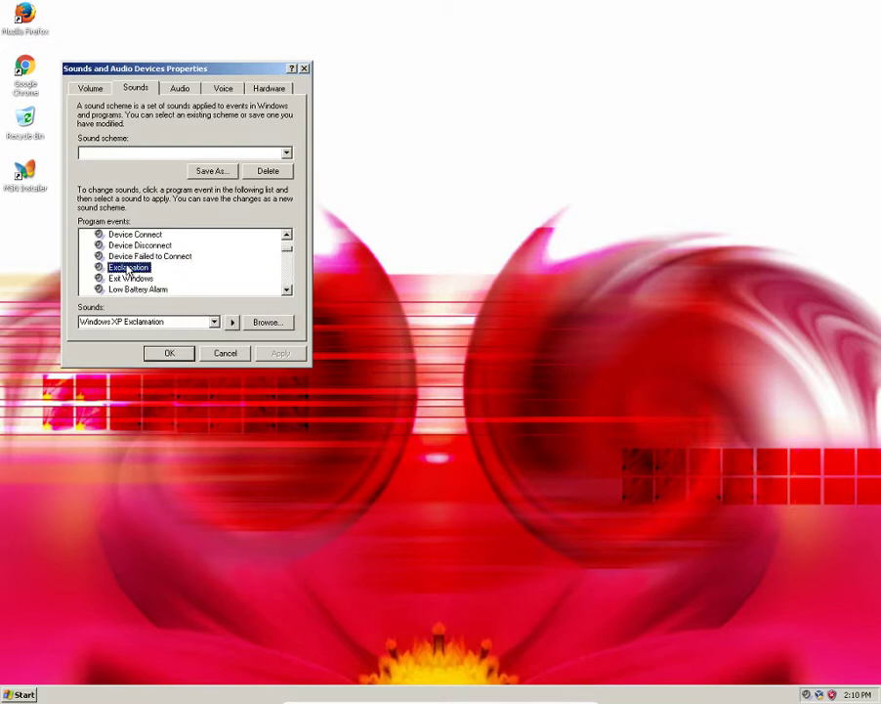
left_click(146, 279)
left_click(232, 323)
left_click(232, 322)
left_click(232, 322)
left_click(231, 325)
left_click(231, 325)
left_click(231, 325)
left_click(231, 322)
left_click(232, 325)
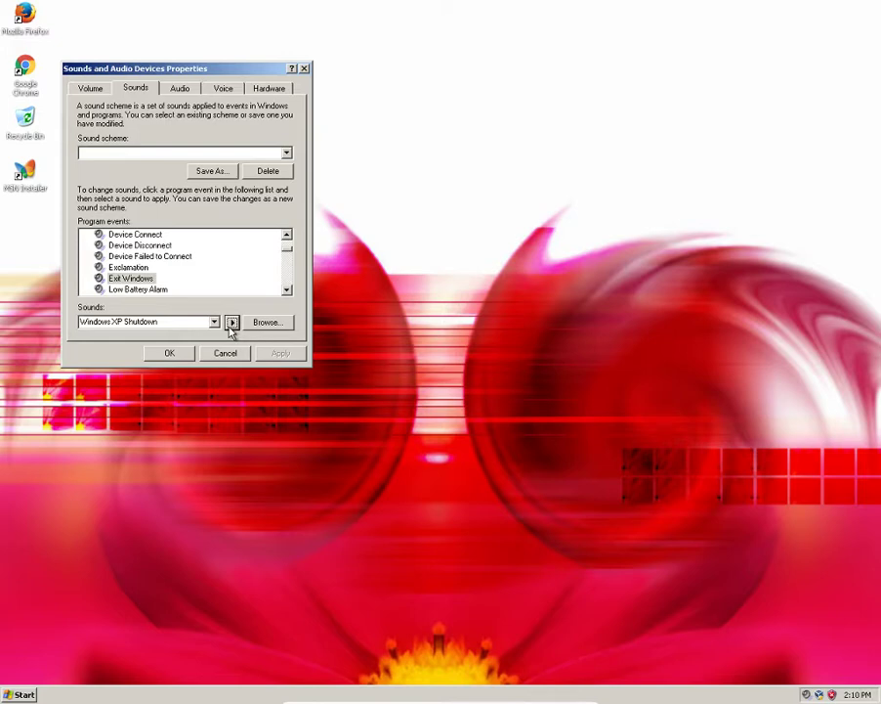
Replay the Windows XP Shutdown sound several more times, then accept the sound settings with OK
left_click(231, 325)
left_click(231, 324)
left_click(231, 325)
left_click(231, 325)
left_click(232, 324)
left_click(232, 325)
left_click(232, 324)
left_click(231, 325)
left_click(232, 324)
left_click(232, 328)
left_click(231, 329)
left_click(164, 351)
left_click(7, 695)
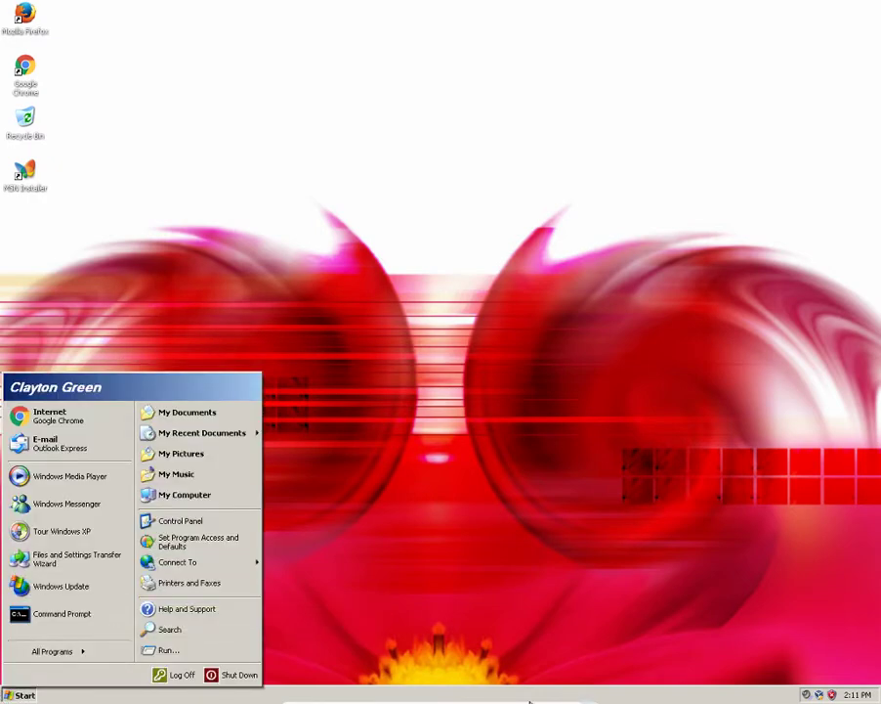
Dismiss the Start menu and drag selection rectangles across the empty desktop
left_click(231, 651)
left_click_drag(505, 1, 443, 645)
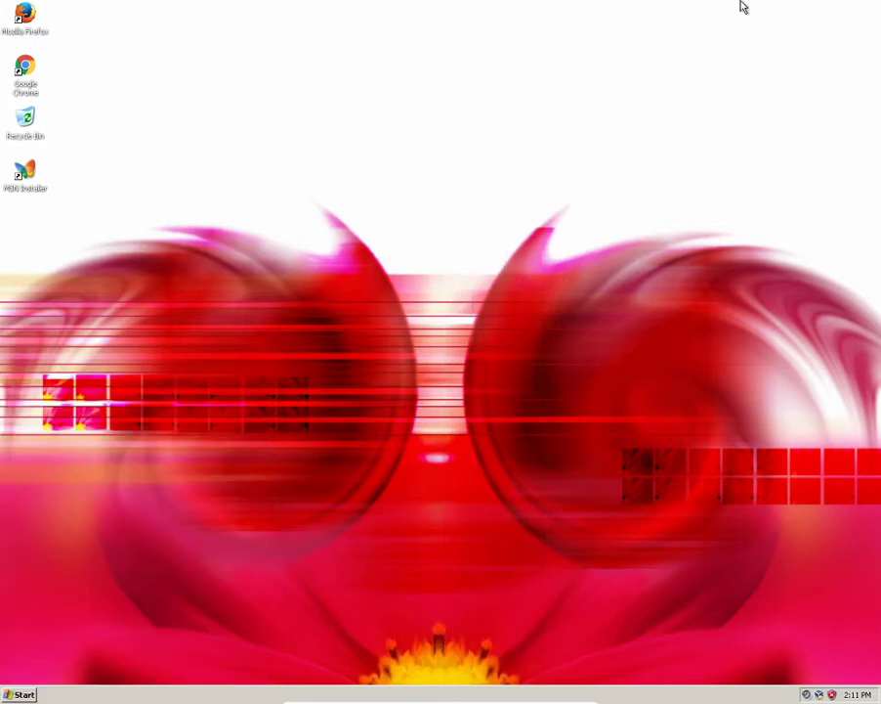
left_click_drag(483, 7, 410, 674)
left_click_drag(195, 492, 880, 684)
left_click_drag(0, 439, 880, 682)
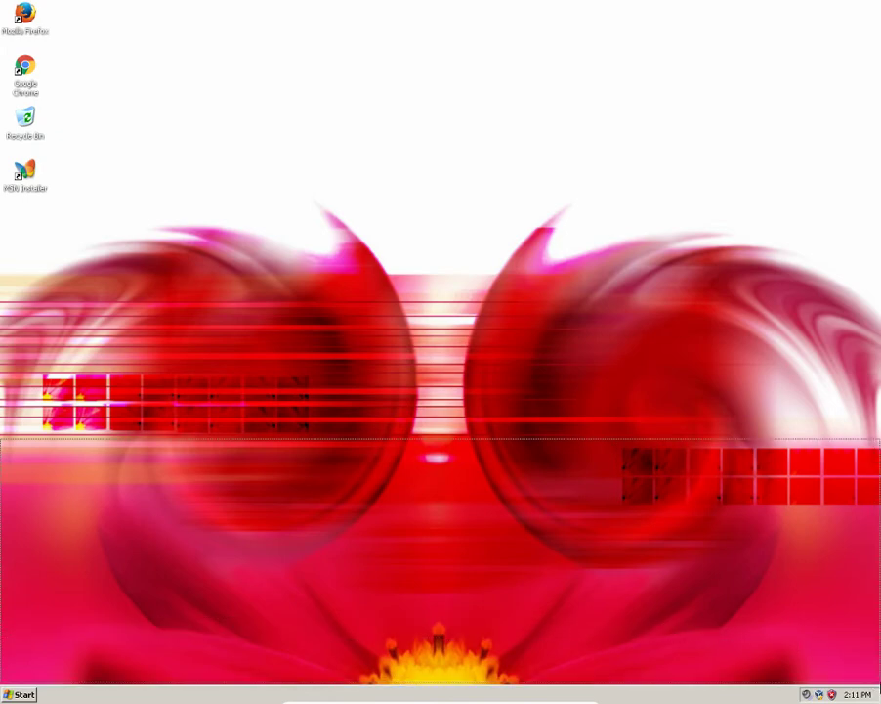
left_click_drag(880, 682, 880, 682)
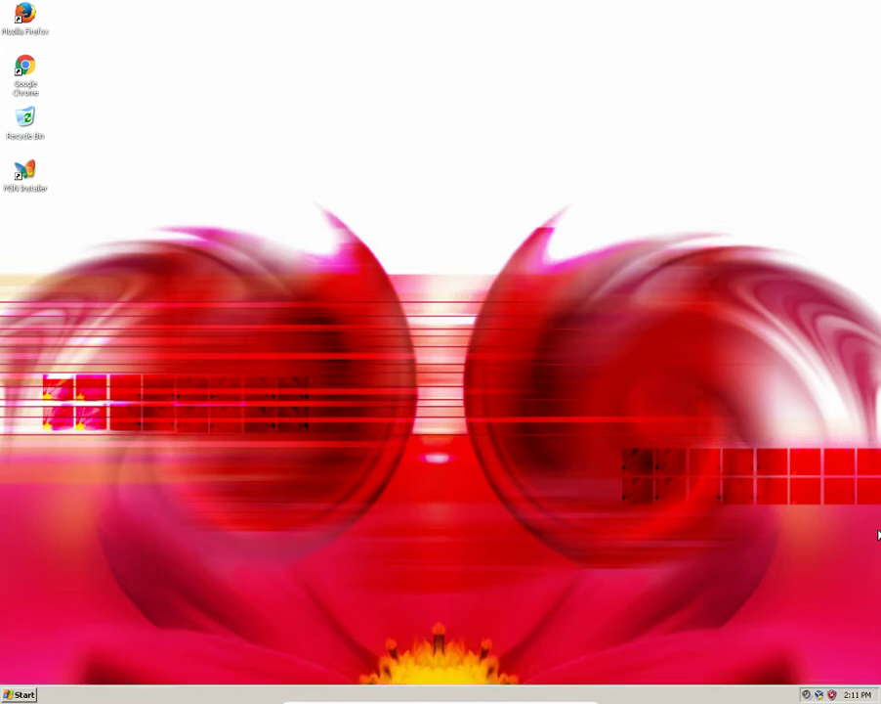
left_click_drag(879, 326, 2, 647)
left_click_drag(3, 418, 880, 681)
Open the Shut Down Windows dialog from Start, pick 'Shut down' and confirm with OK
left_click(29, 695)
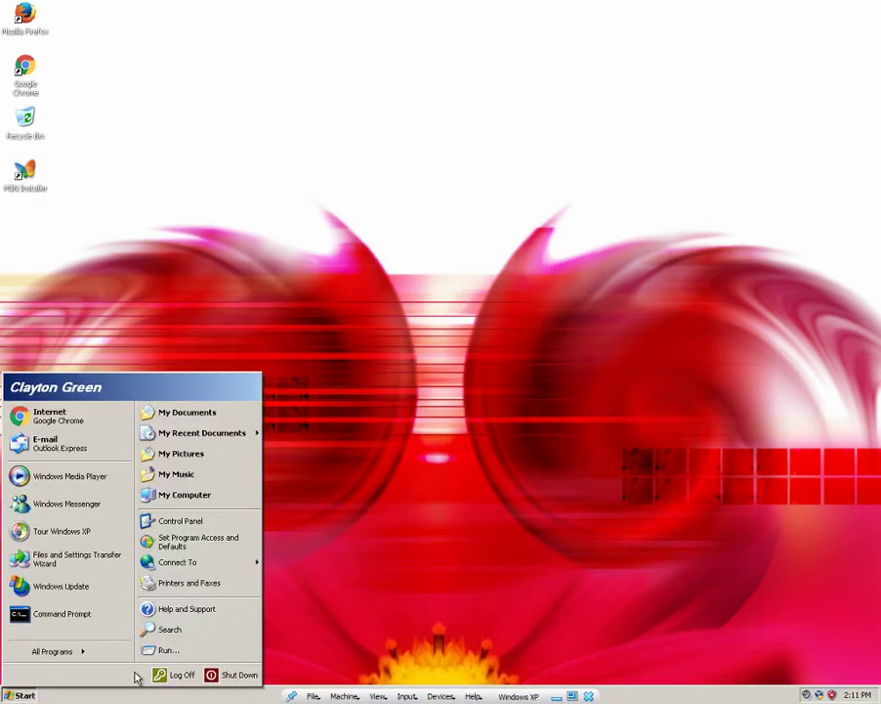
left_click(213, 675)
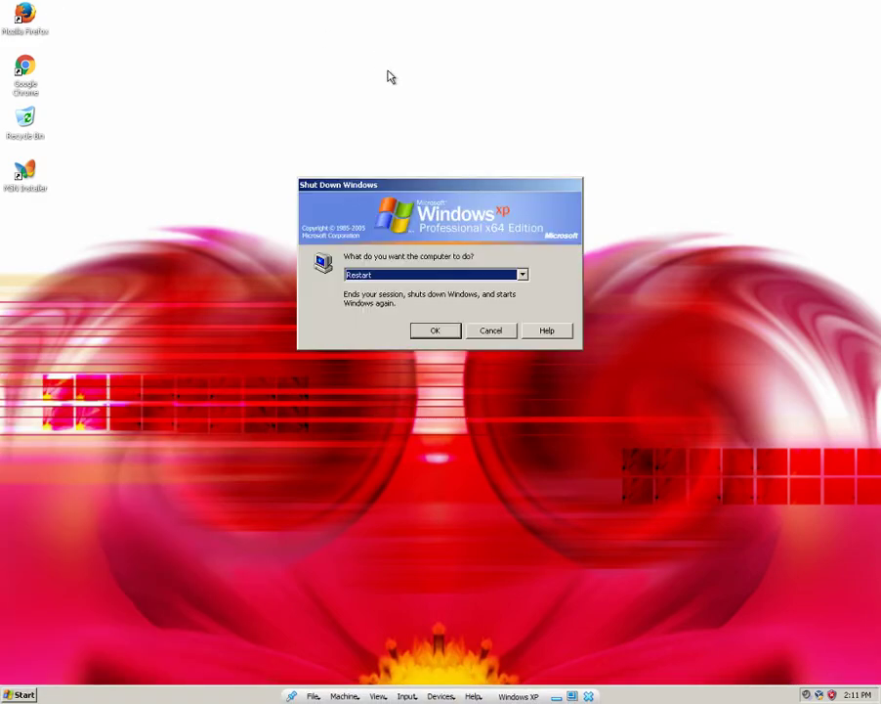
left_click(403, 277)
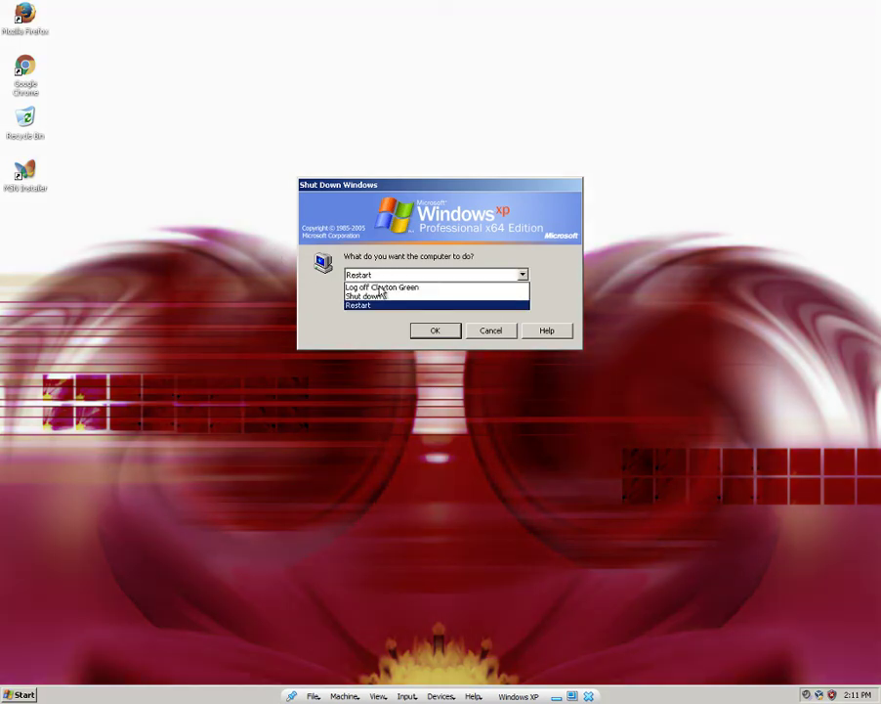
left_click(381, 295)
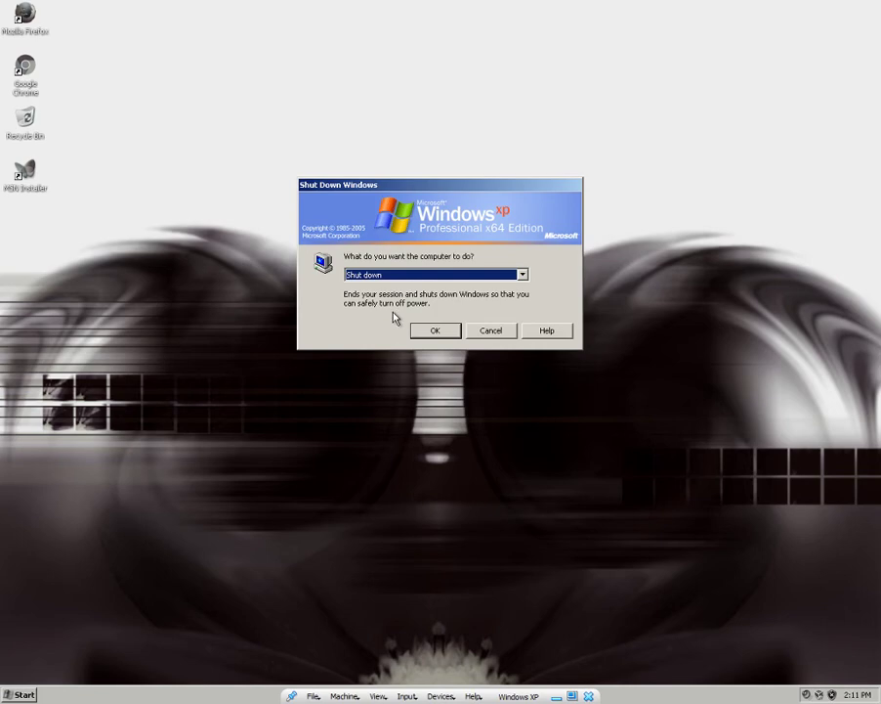
left_click(437, 334)
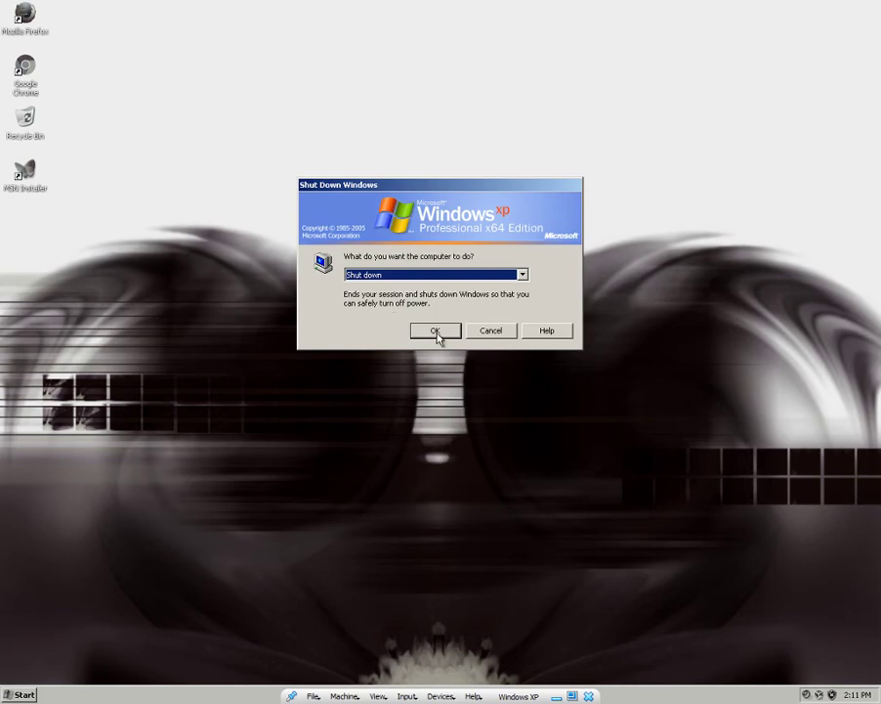